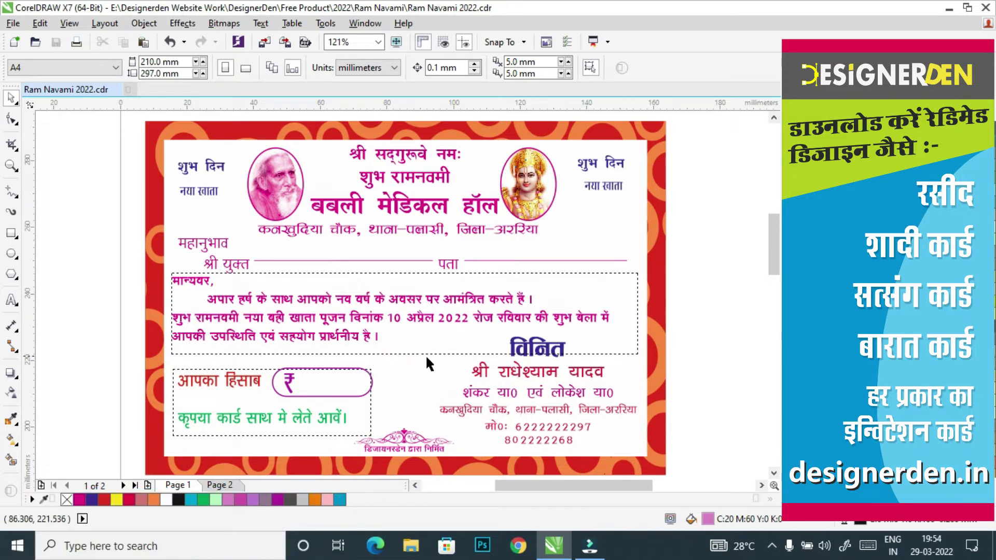
Step: Try to shift the red patterned border rectangle sideways behind the card, and undo the move
drag(772, 256, 774, 255)
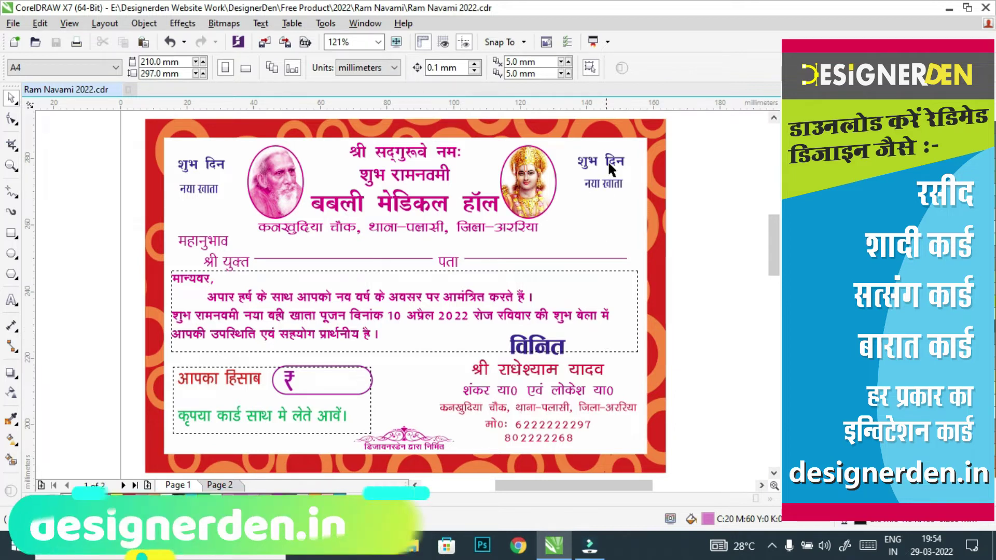
drag(596, 136, 640, 147)
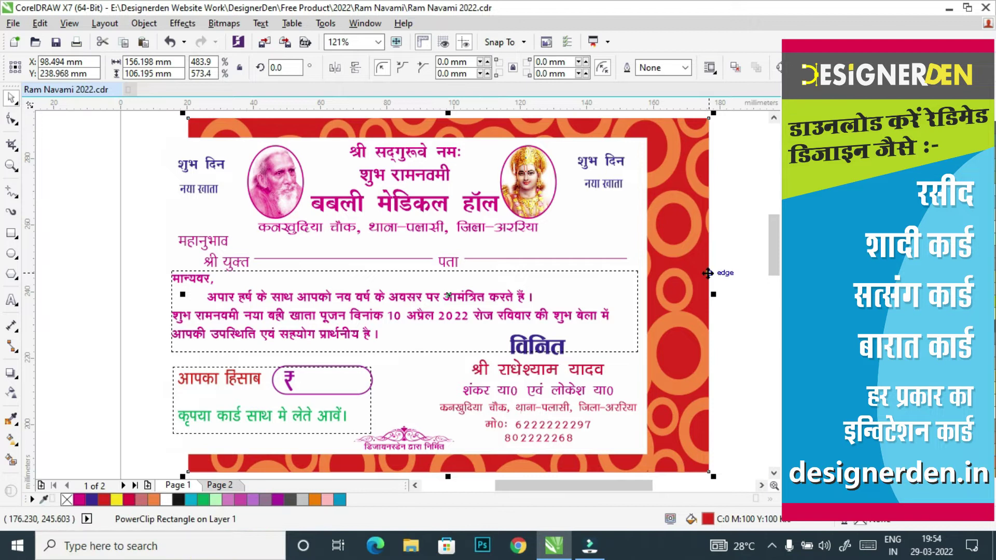
key(ctrl+z)
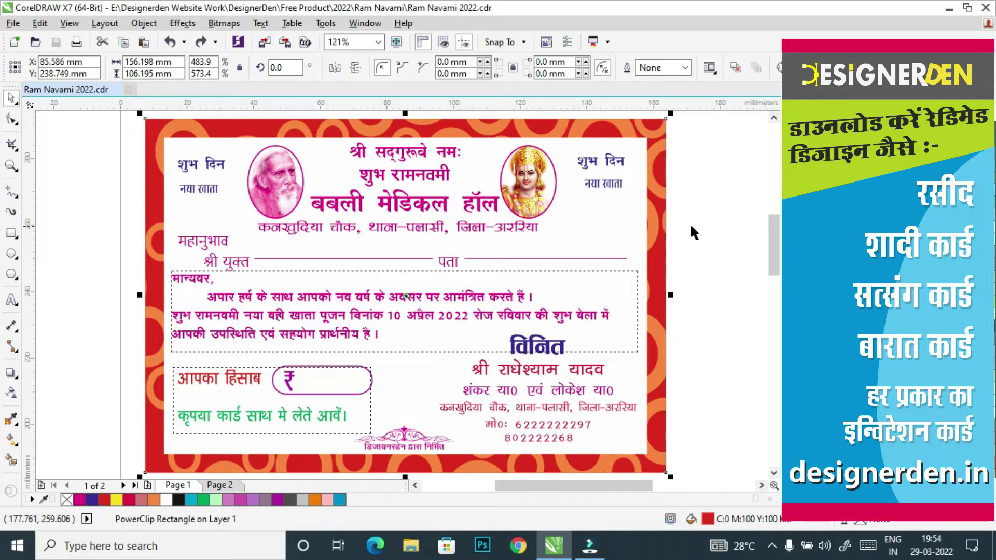
Step: Try rounding the white inner panel's corners to about 18.5 mm with the Shape tool, and undo the rounding
click(617, 221)
click(12, 119)
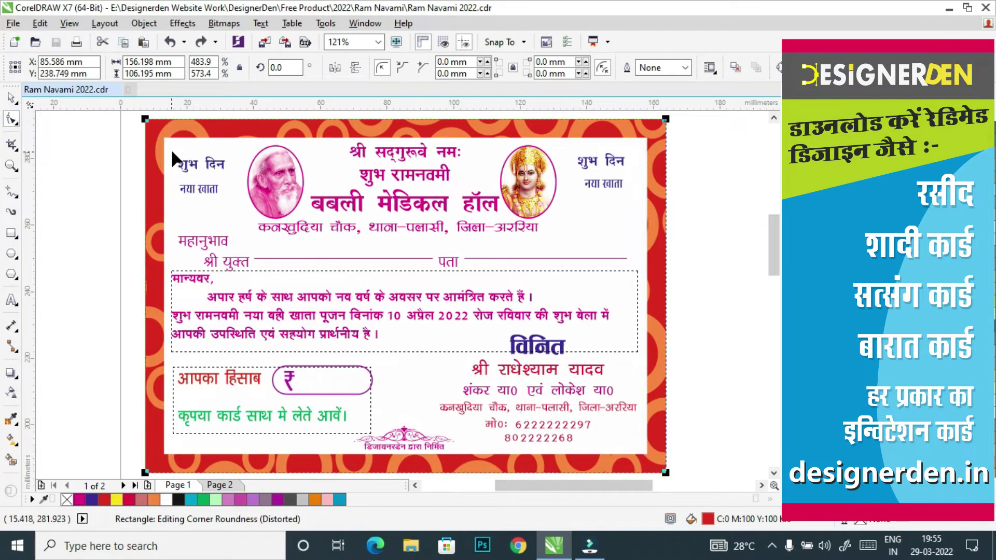
drag(162, 139, 163, 198)
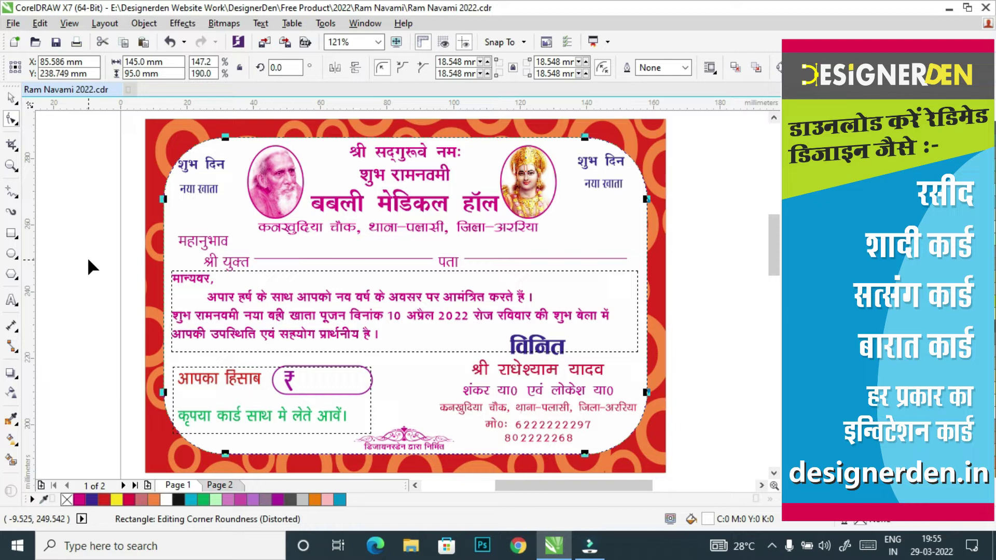
key(ctrl+z)
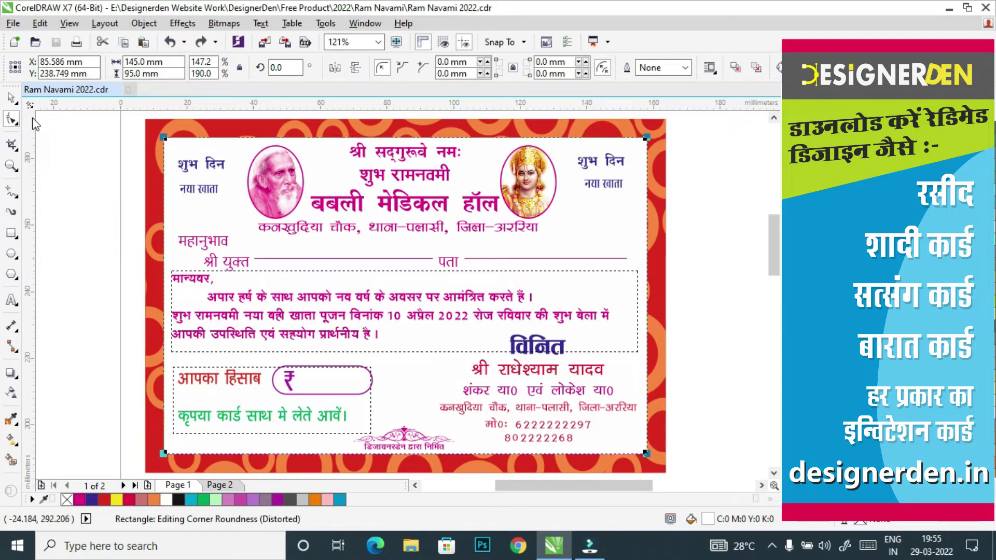
click(10, 98)
click(50, 205)
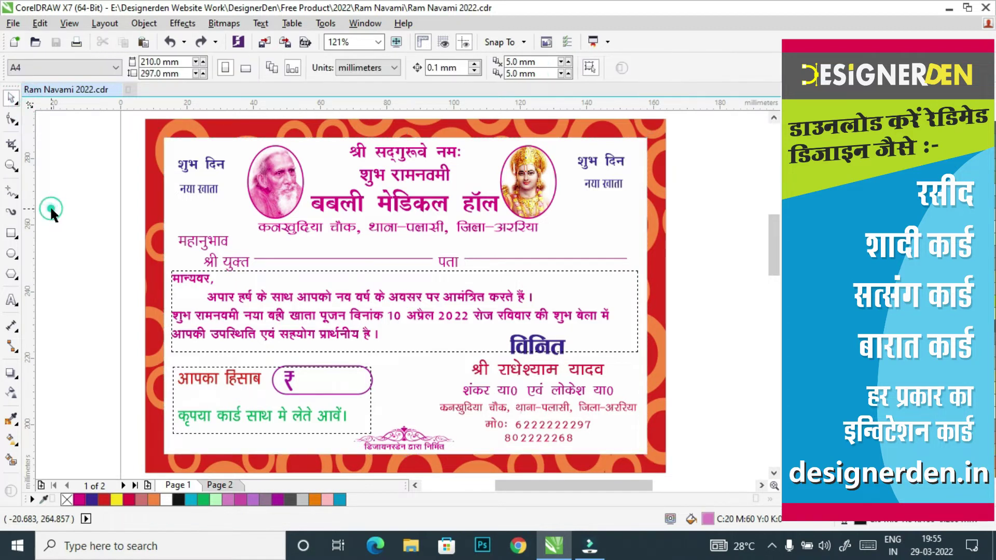
Step: Examine the font note placed below the card on page 1, and return to the card
key(h)
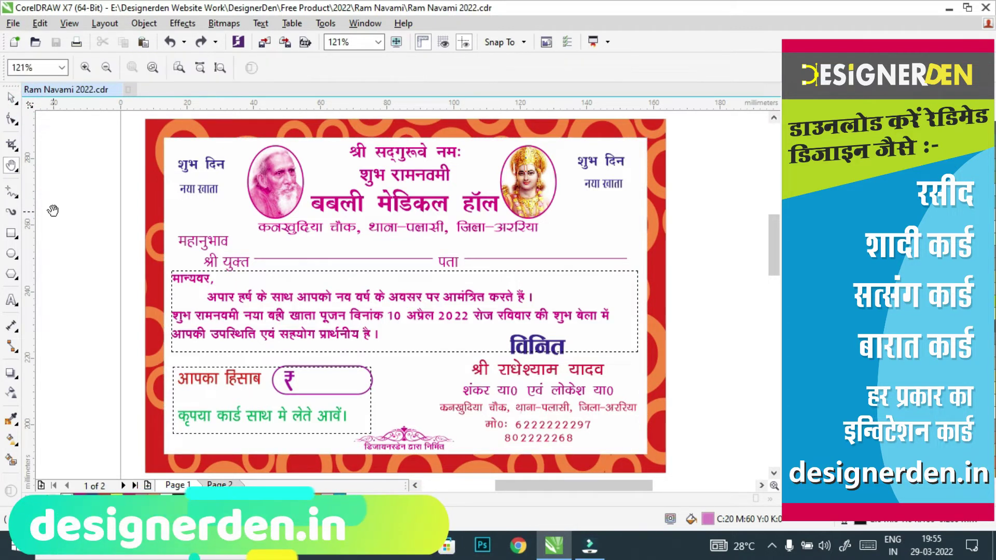
drag(211, 446, 211, 300)
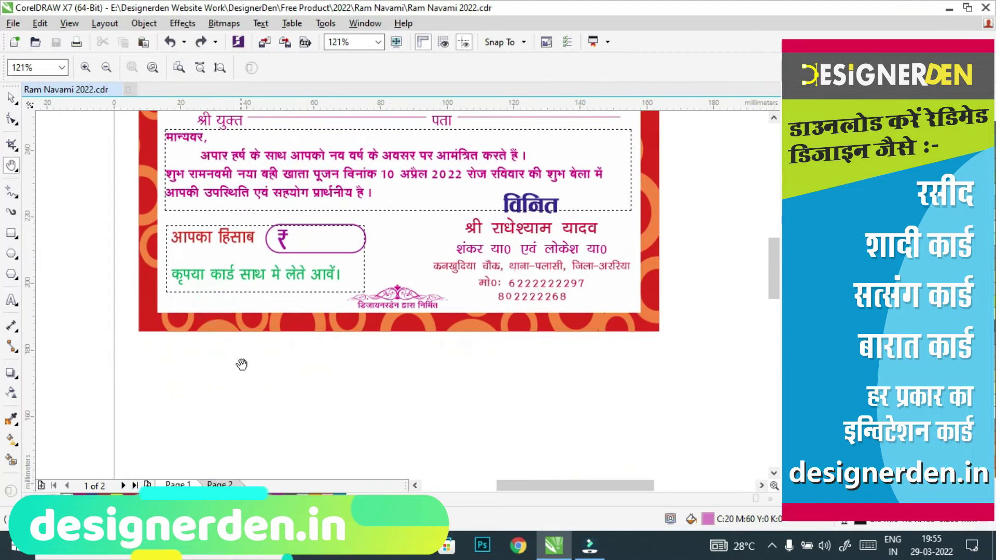
drag(246, 377, 299, 191)
drag(306, 353, 309, 233)
scroll(309, 234, down, 2)
drag(321, 276, 259, 268)
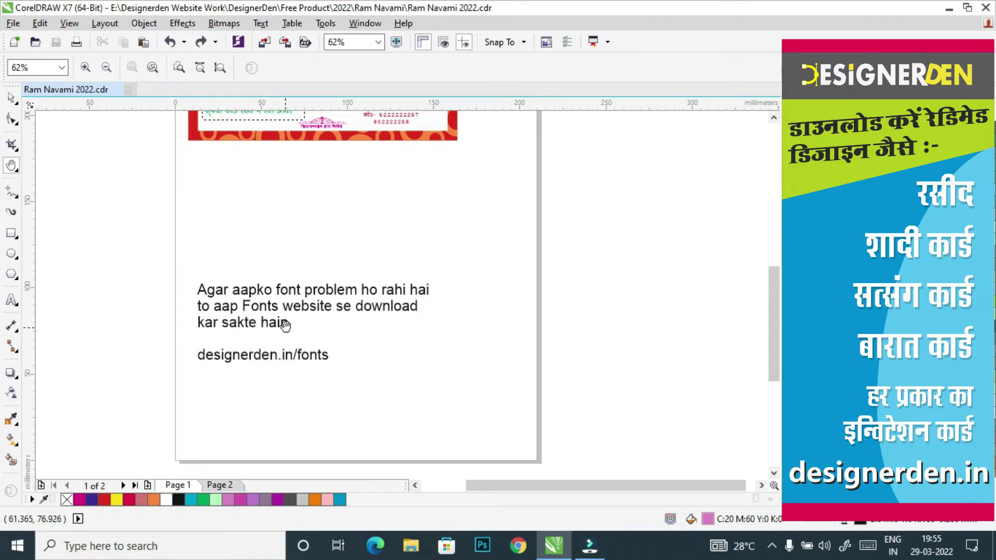
scroll(301, 319, up, 4)
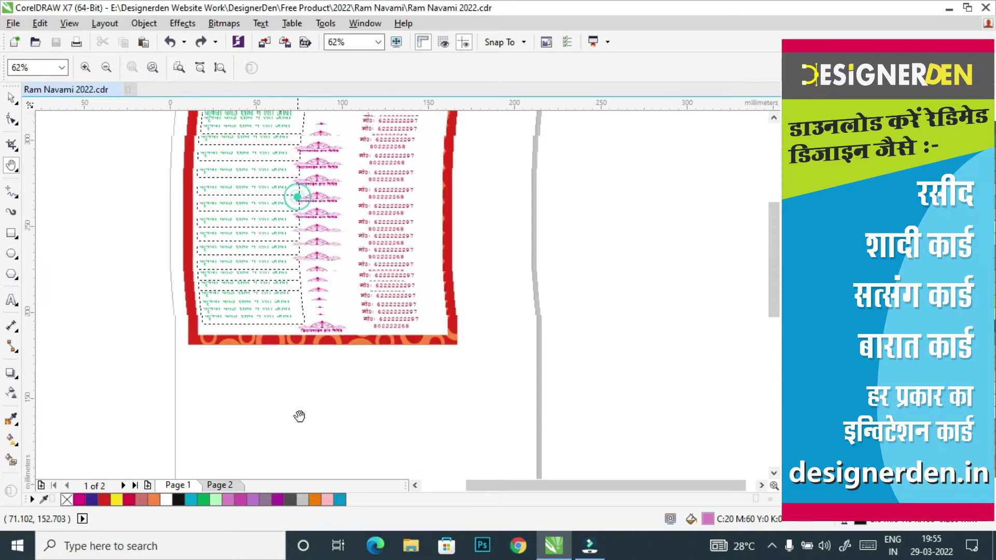
double_click(263, 275)
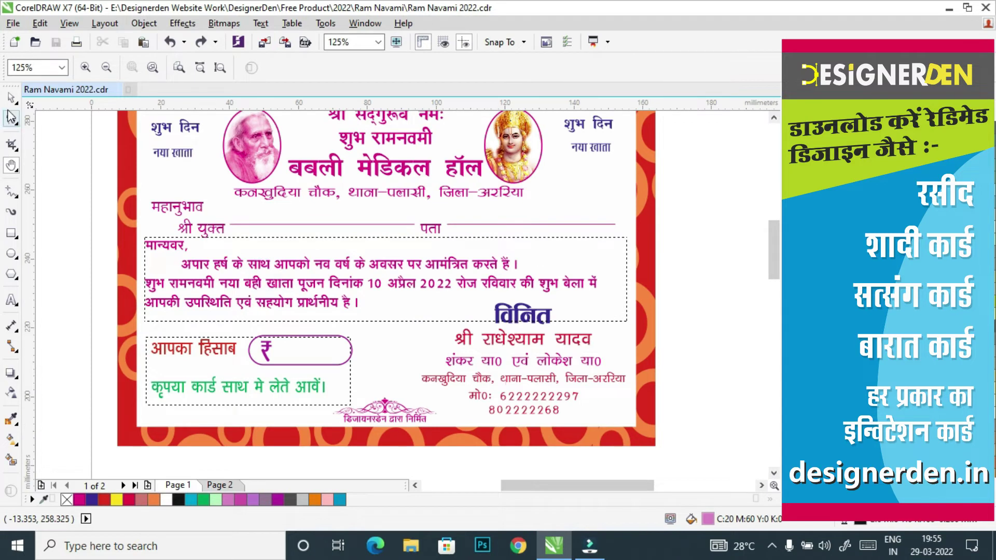
Step: Try the Berette font on the invitation paragraph beginning "मान्यवर", and undo the font change
click(11, 97)
click(213, 258)
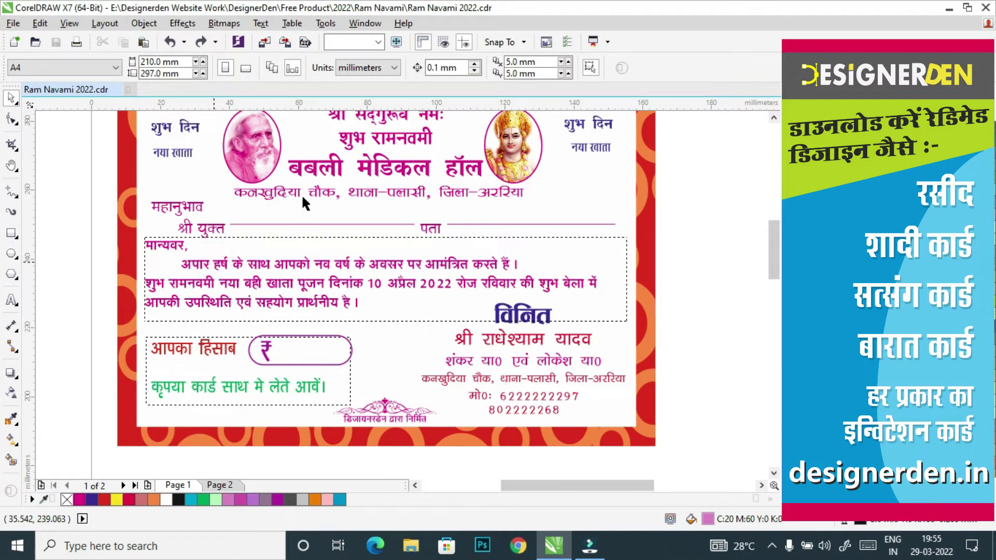
click(322, 188)
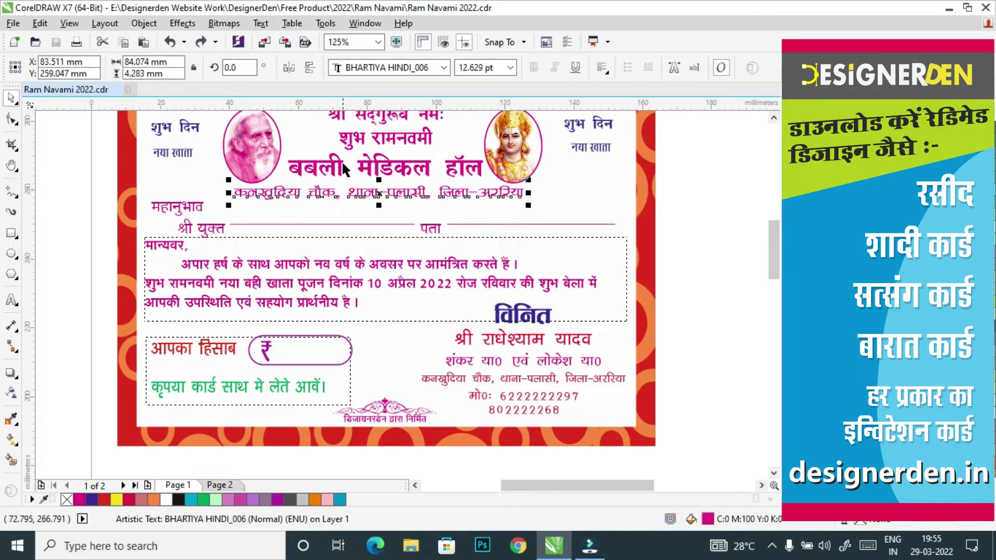
click(85, 248)
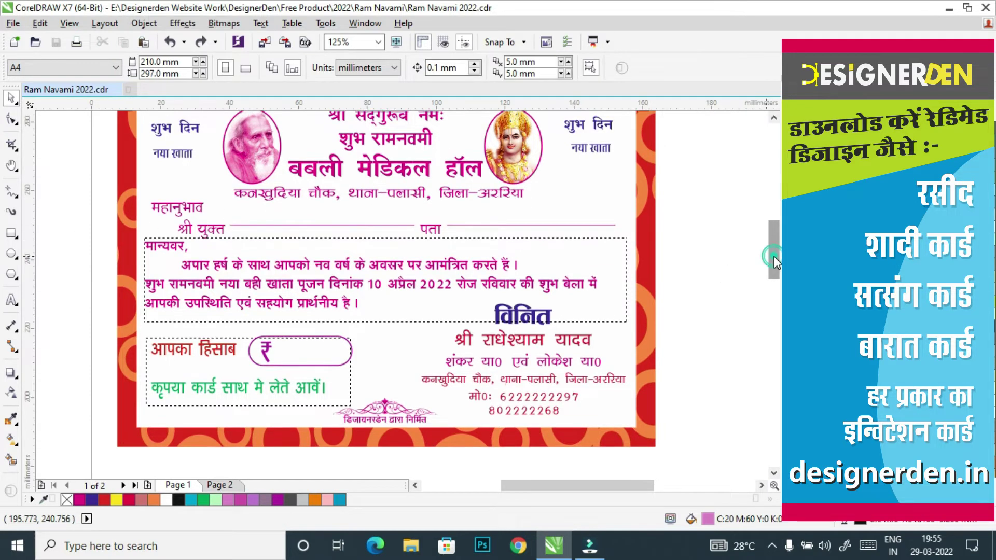
drag(773, 257, 774, 269)
click(540, 239)
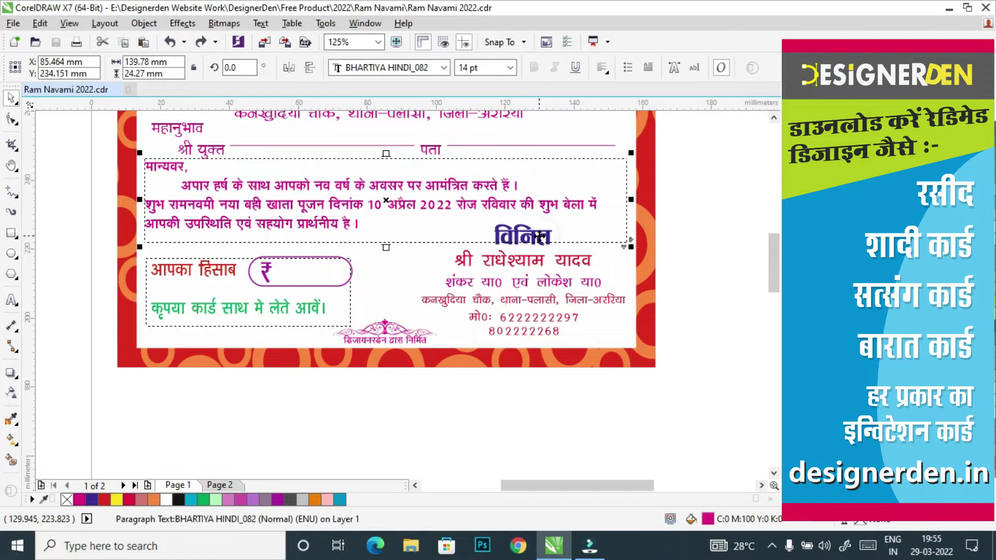
click(443, 68)
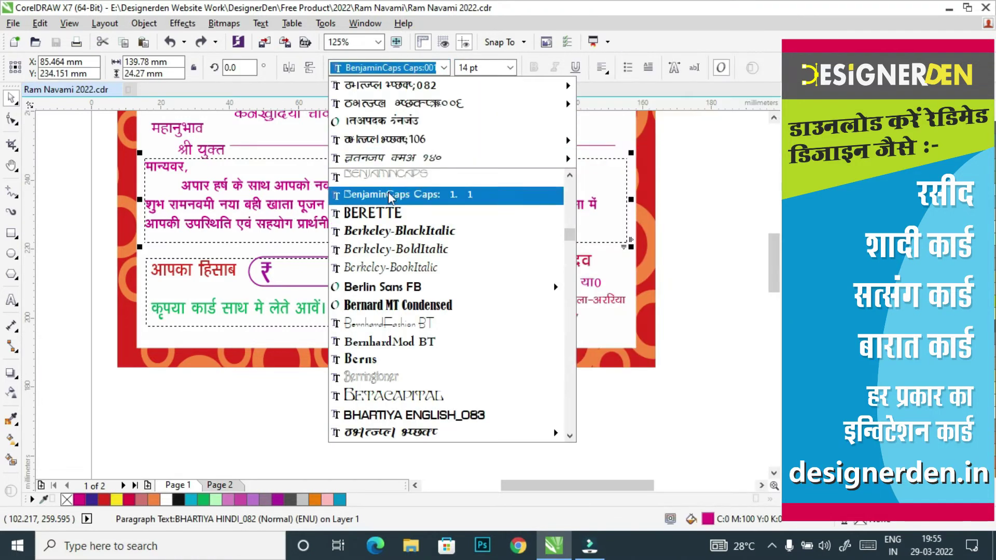
click(389, 212)
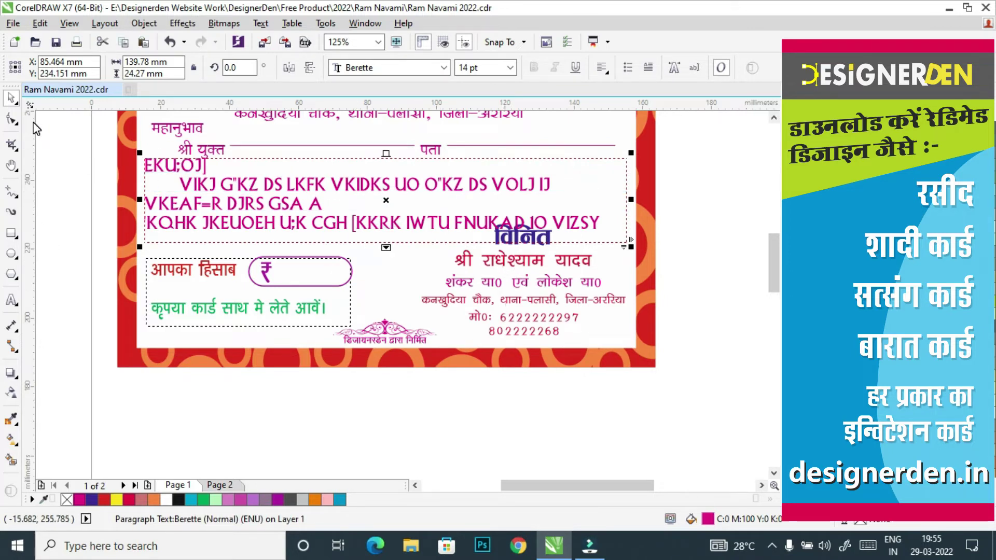
key(ctrl+z)
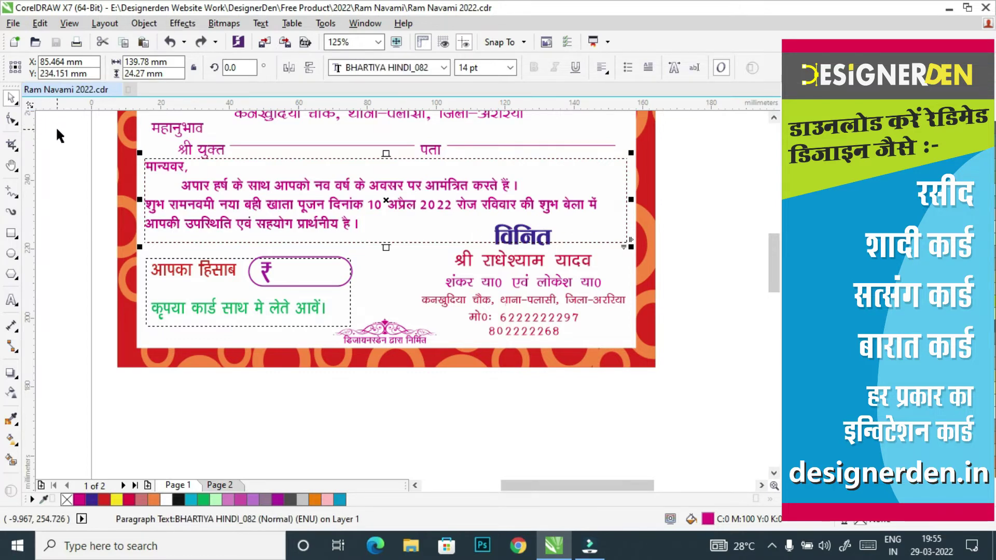
click(62, 148)
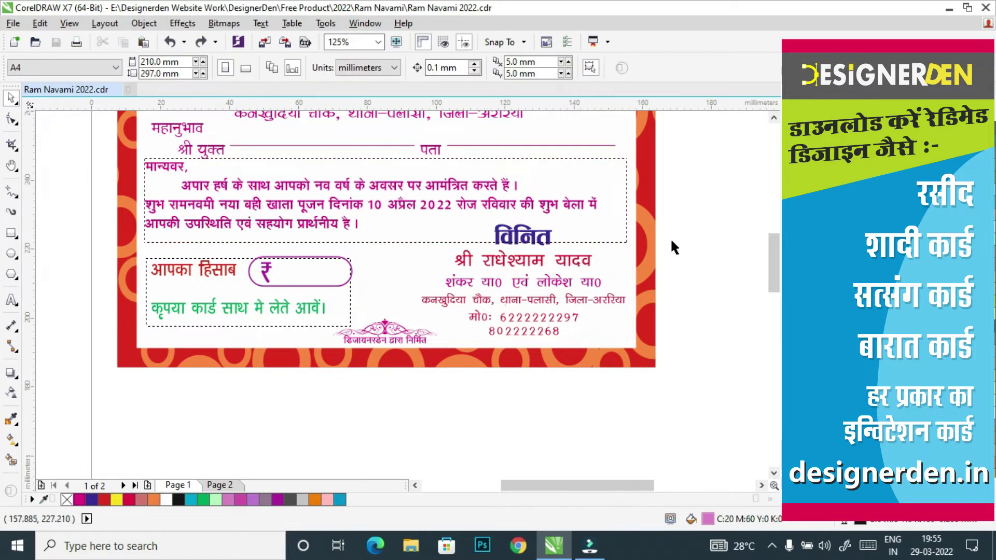
Step: Read the designerden.in/fonts download instructions near the bottom of page 1, and bring the whole card back into view
drag(771, 270, 771, 346)
click(163, 359)
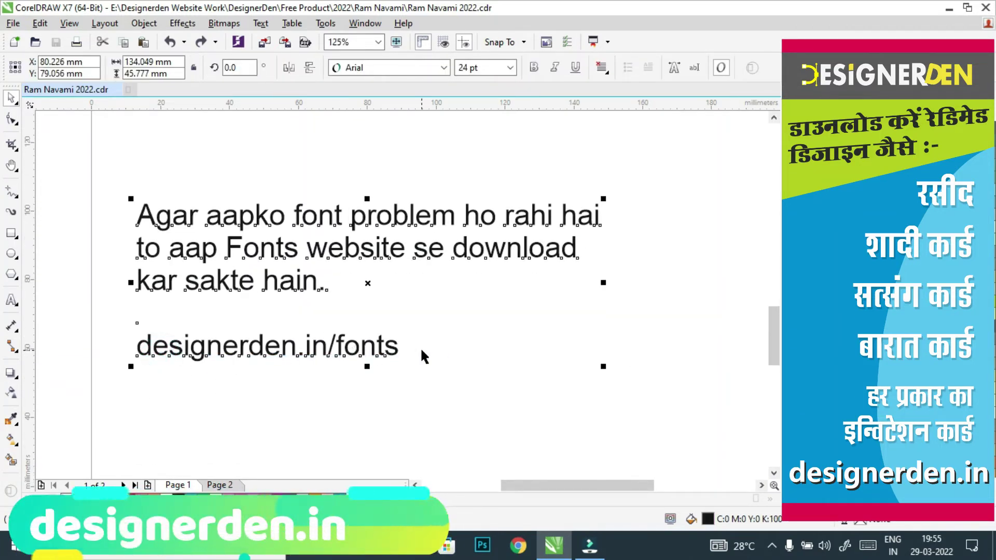
click(636, 244)
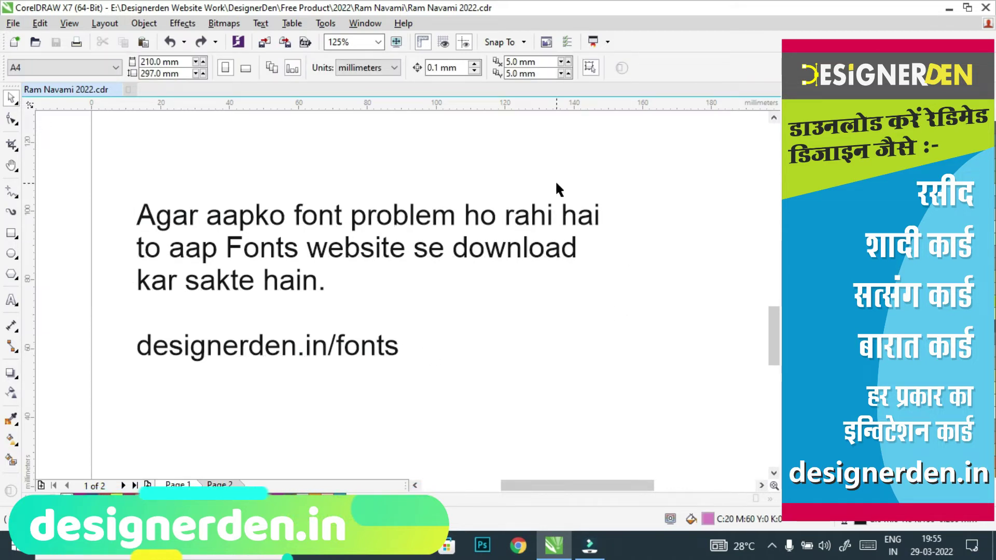
key(h)
drag(481, 185, 429, 328)
scroll(430, 328, down, 1)
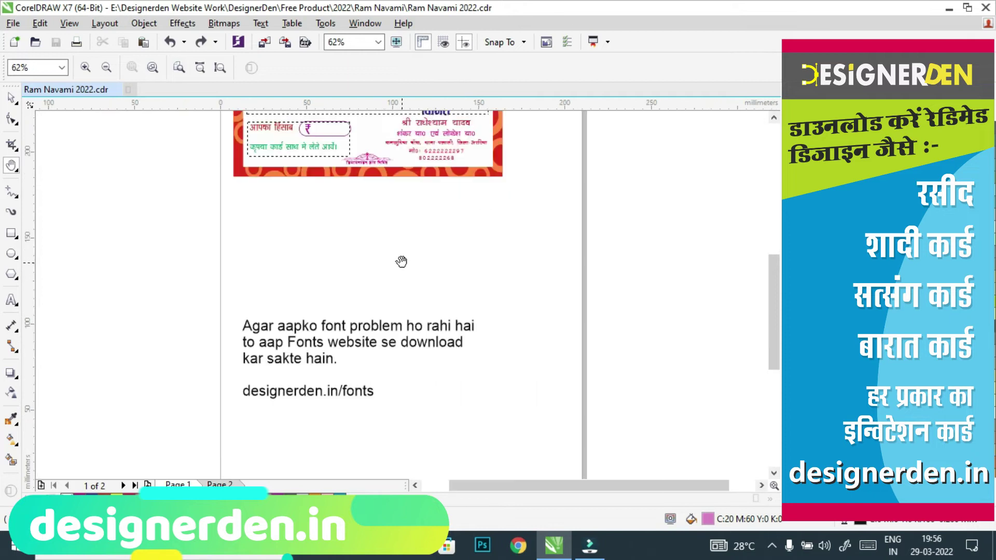
scroll(462, 262, up, 3)
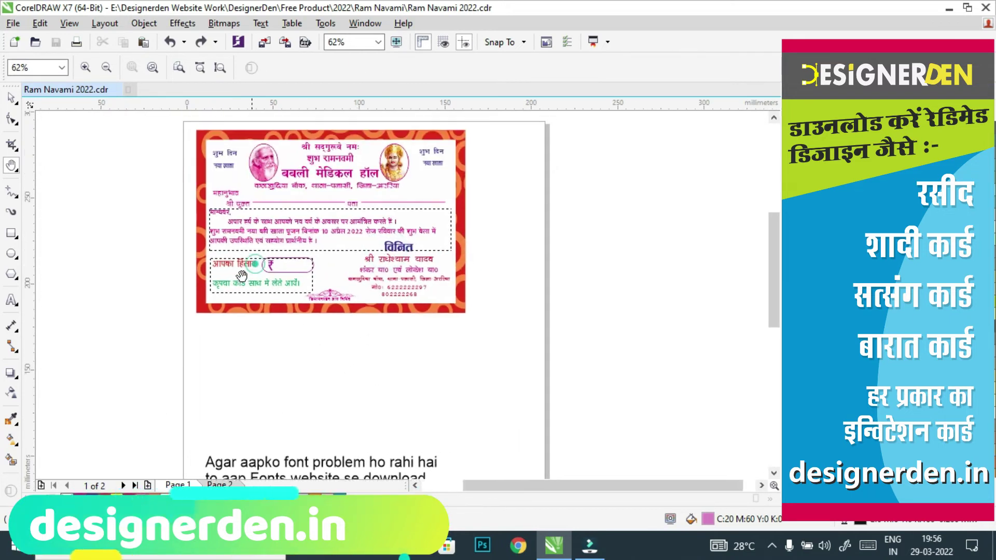
drag(248, 394, 216, 424)
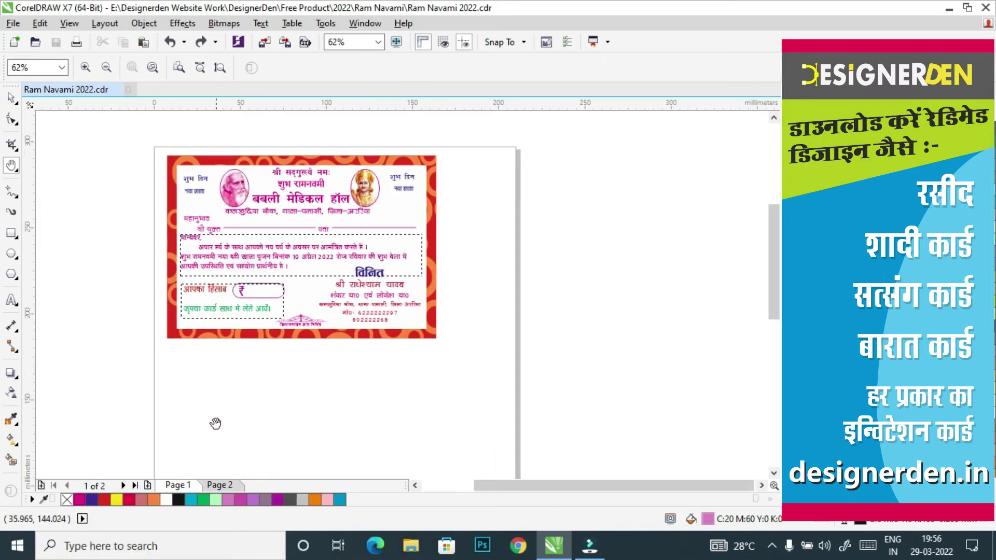
Step: Compare the plain, borderless card on page 2 with the bordered card on page 1
click(219, 484)
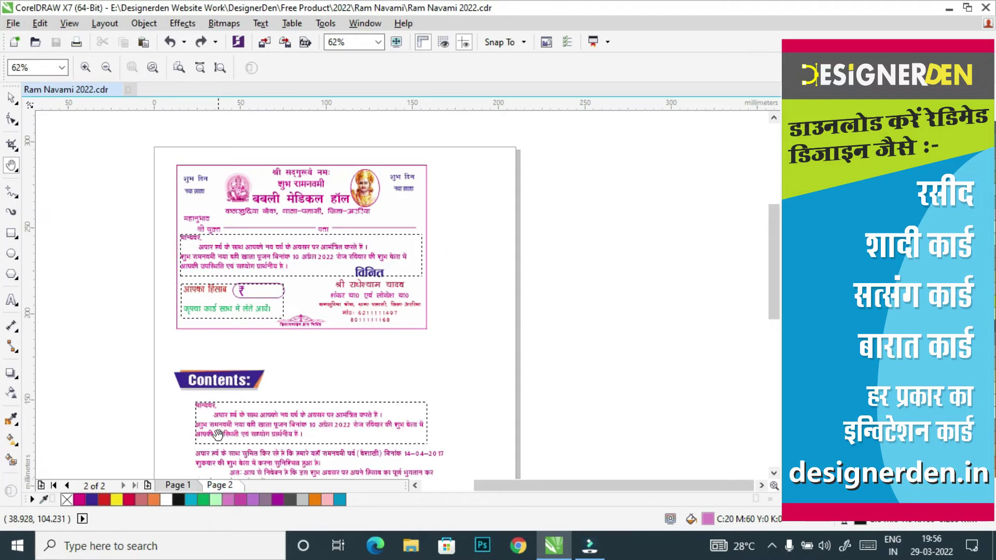
double_click(207, 189)
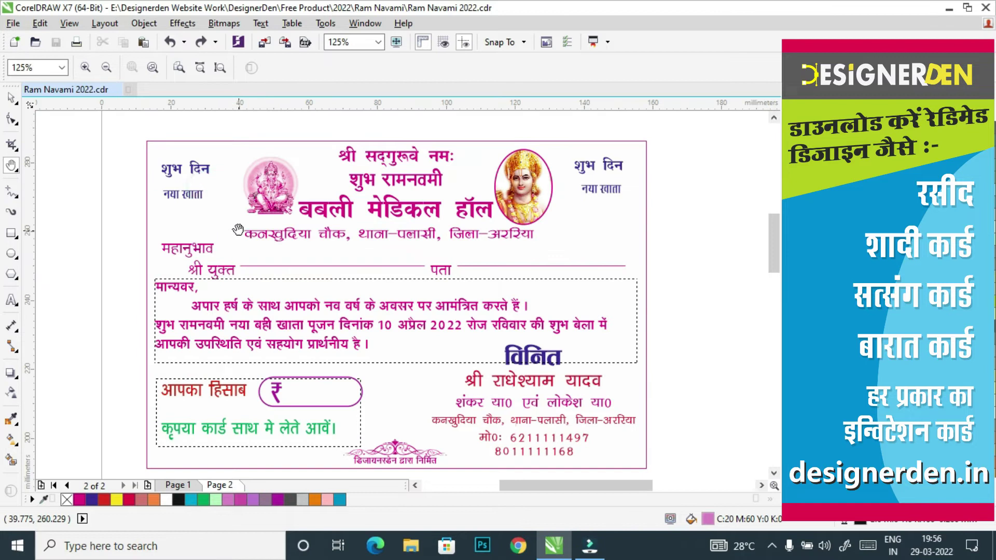
drag(207, 192, 145, 180)
click(181, 485)
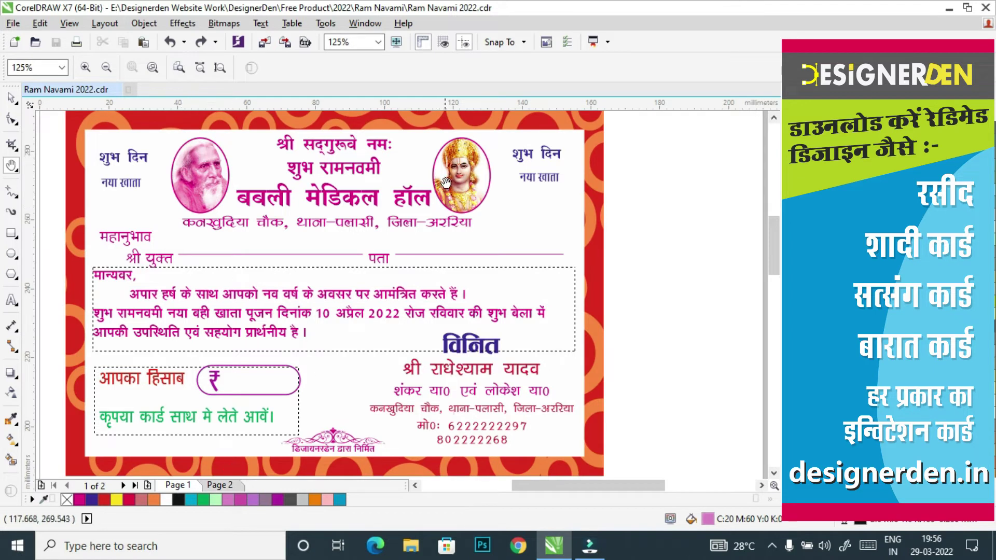
Step: On page 2, replace "सद्गुरूवे" in the card's top heading with "गणेशाय" so it reads "श्री गणेशाय नमः"
click(237, 487)
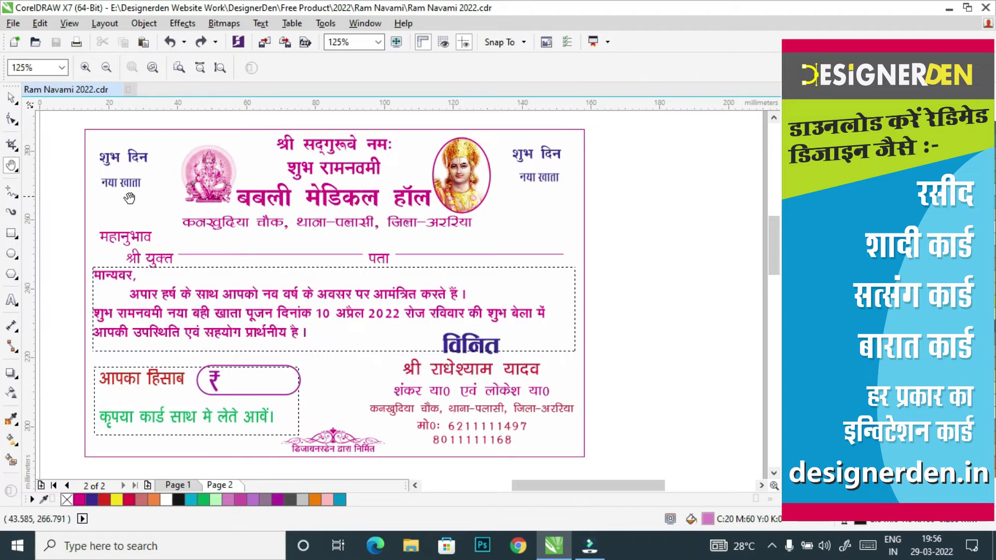
click(12, 300)
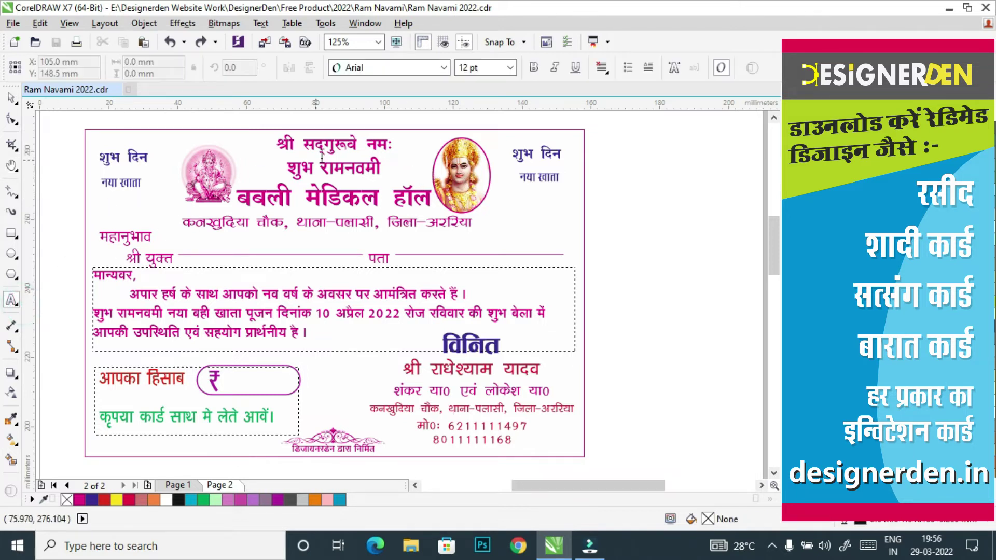
click(357, 145)
key(BackSpace)
key(BackSpace)
key(BackSpace)
key(BackSpace)
key(BackSpace)
key(BackSpace)
key(BackSpace)
key(BackSpace)
key(BackSpace)
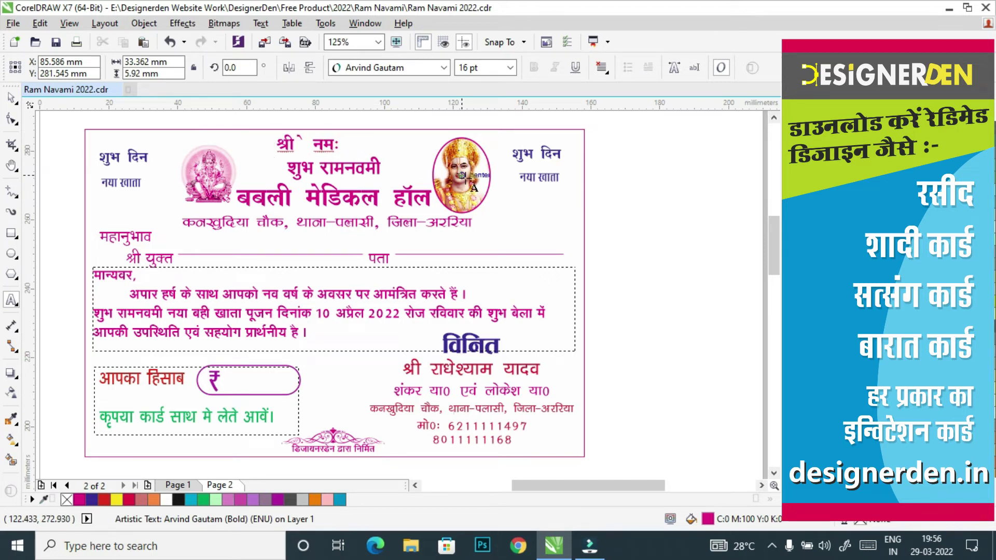
text(गणे)
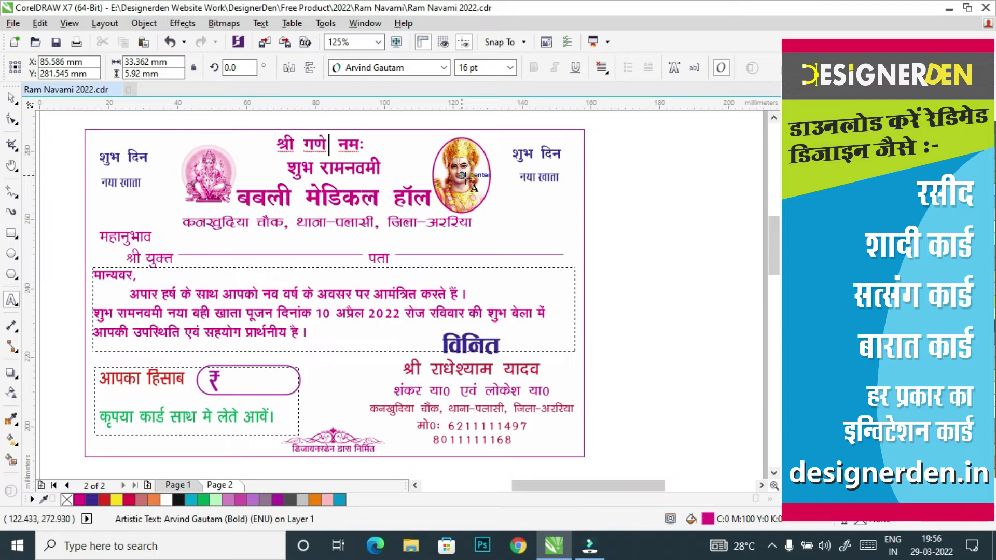
text(शा)
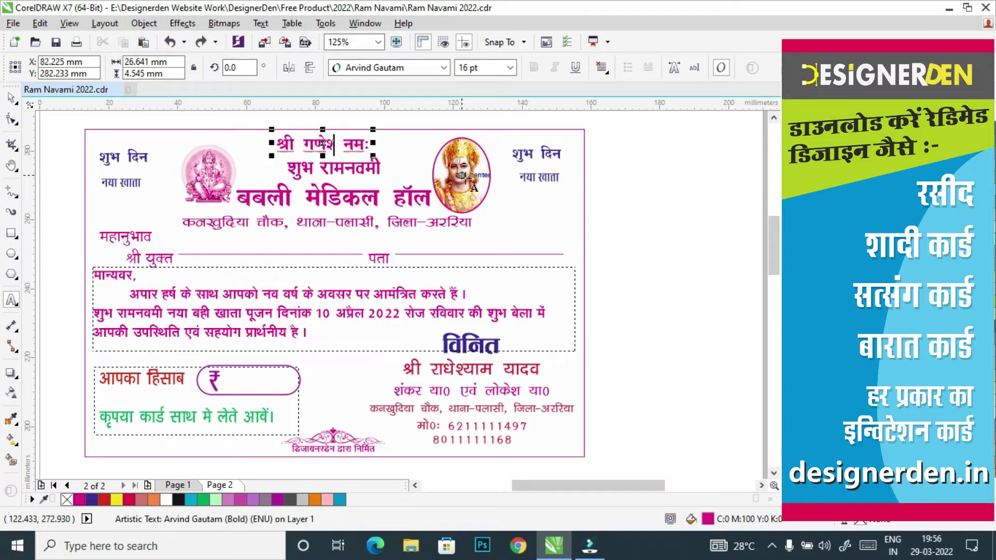
text(य)
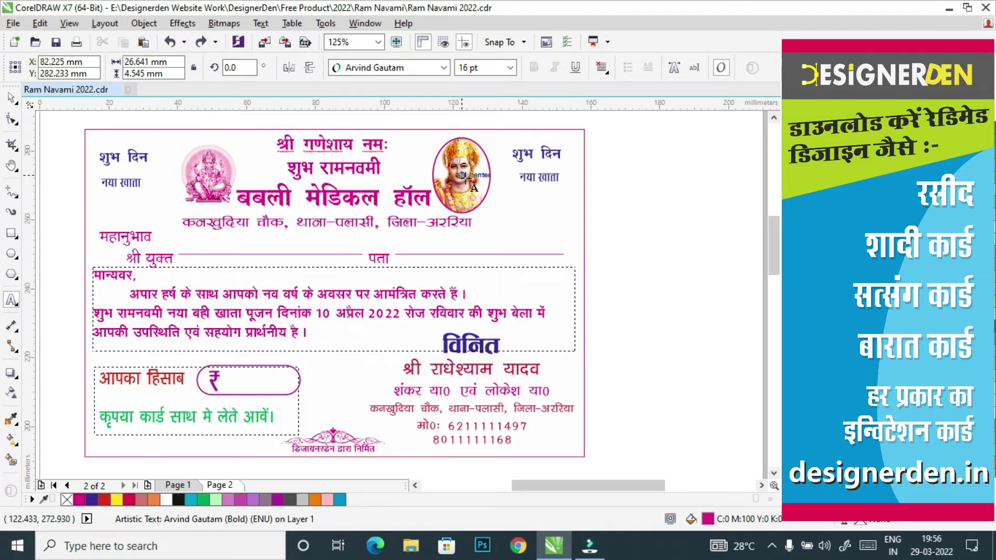
key(ctrl+space)
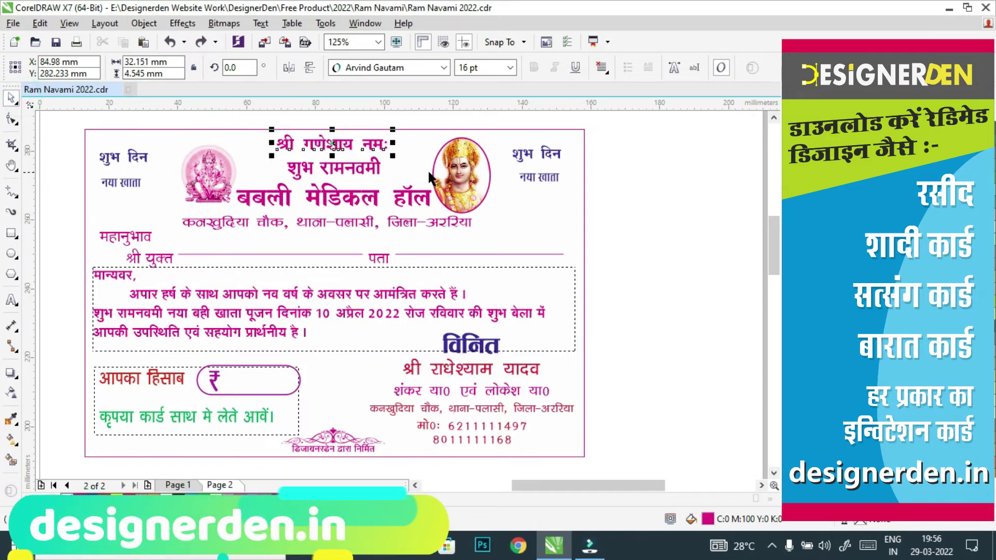
Step: Centre the "श्री गणेशाय नमः" heading and the "शुभ रामनवमी" line horizontally on each other
shift+click(374, 171)
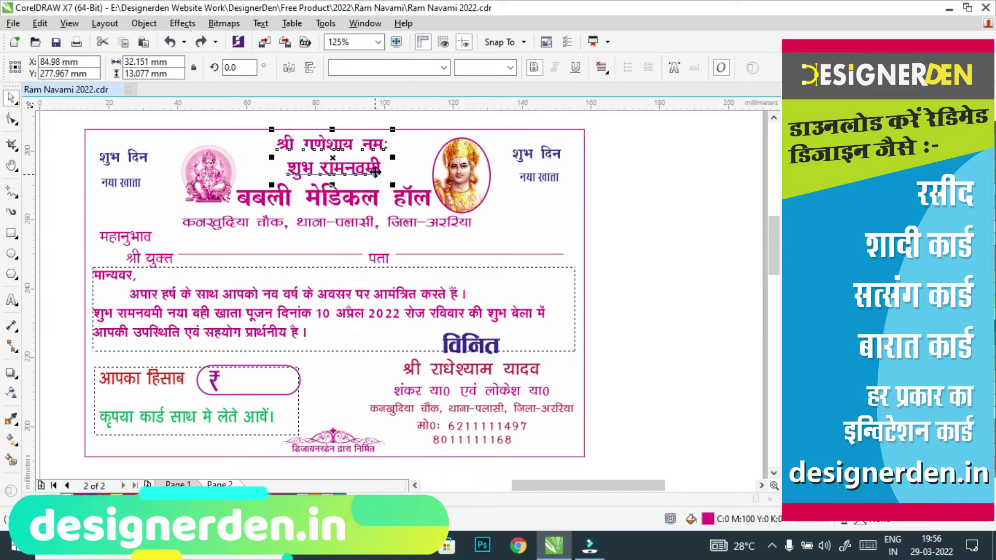
key(c)
click(653, 242)
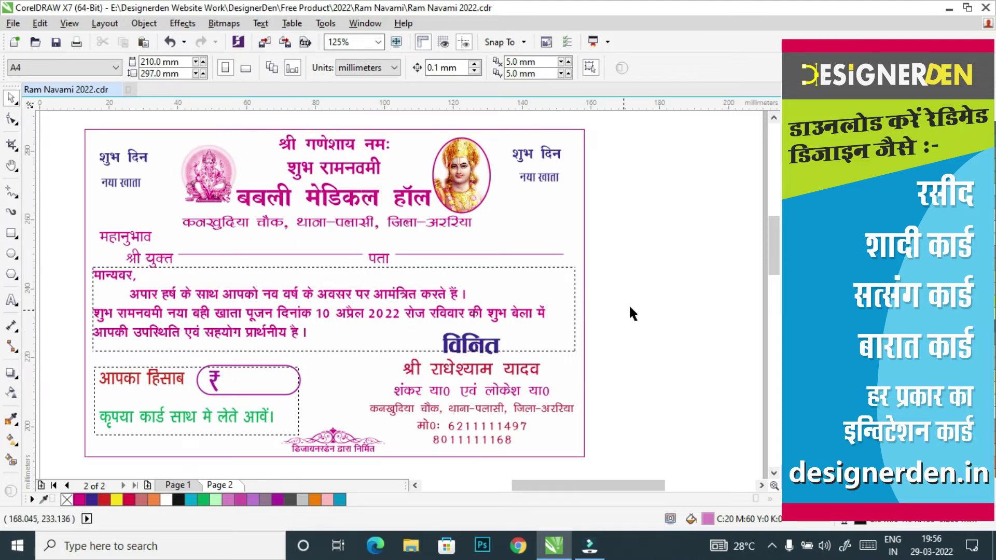
Step: In the second sample paragraph under Contents on page 2, correct "किर रहे है" to "कर रहे है"
key(h)
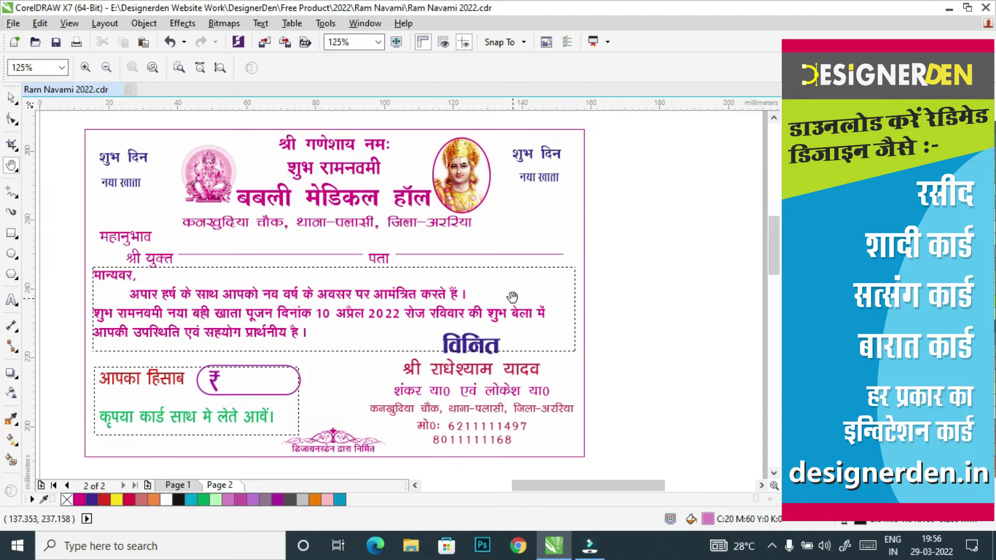
drag(413, 427, 425, 262)
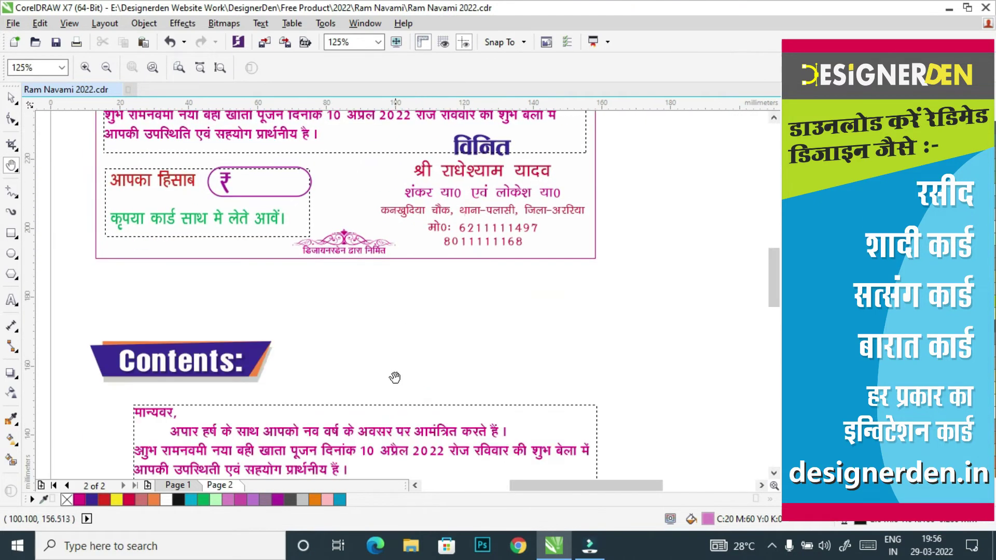
drag(395, 378, 365, 187)
drag(358, 286, 358, 356)
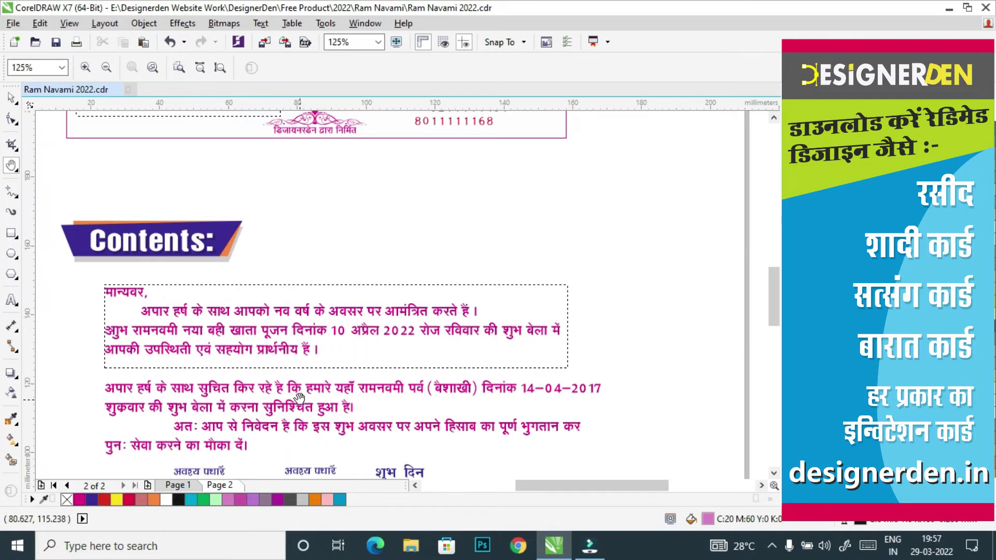
click(11, 300)
click(236, 388)
click(236, 388)
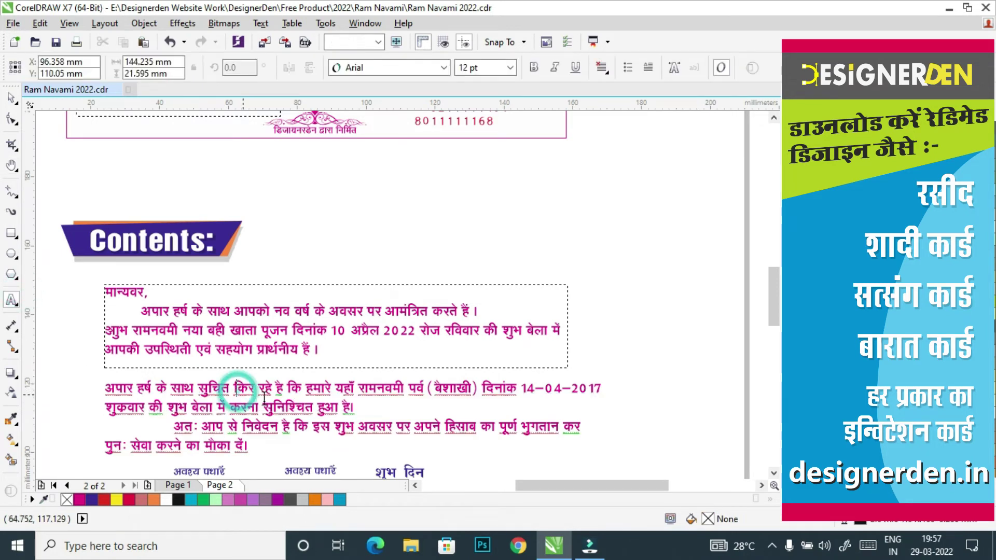
key(Delete)
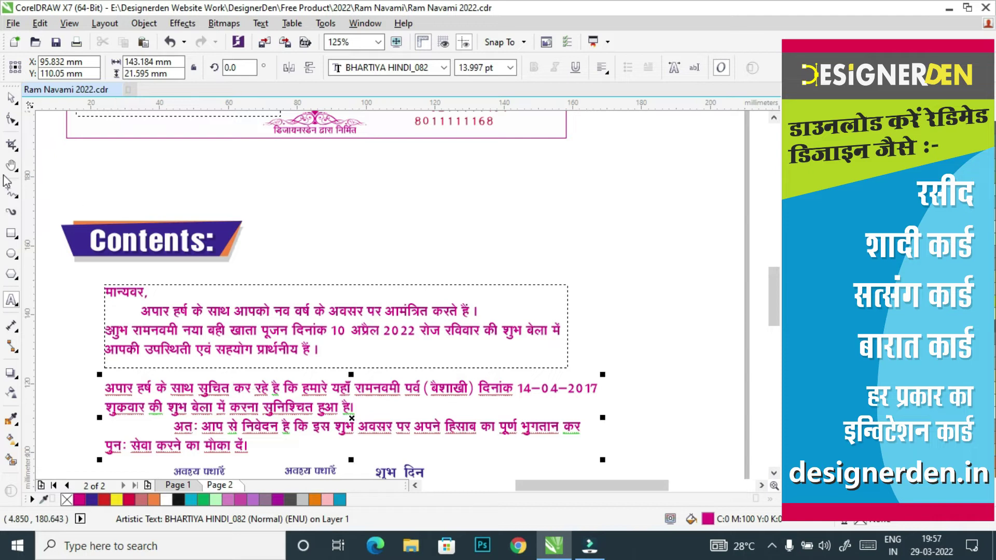
click(11, 97)
click(544, 255)
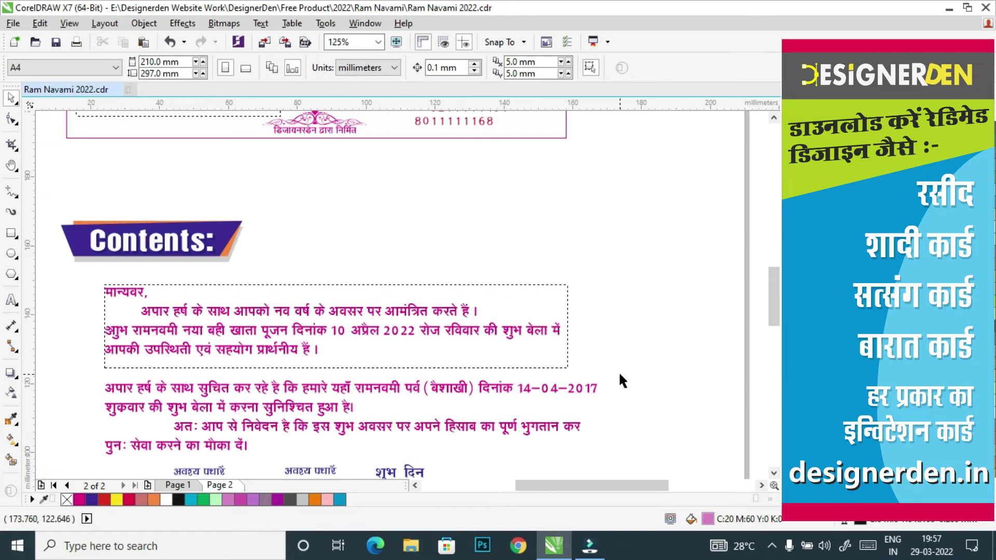
Step: Examine the alternative wordings under Contents on page 2 and compare them with the text on the card above
key(h)
scroll(556, 379, down, 3)
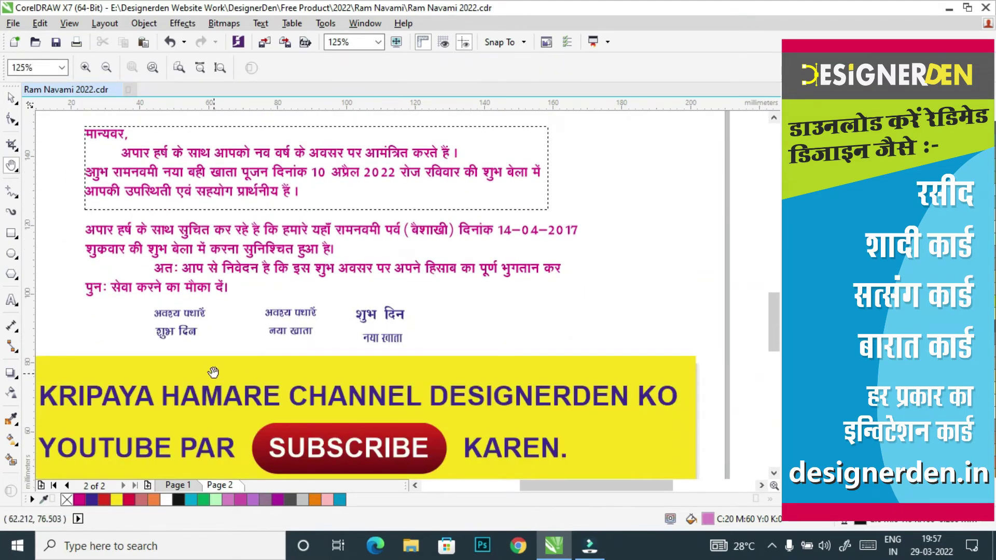
drag(213, 372, 233, 385)
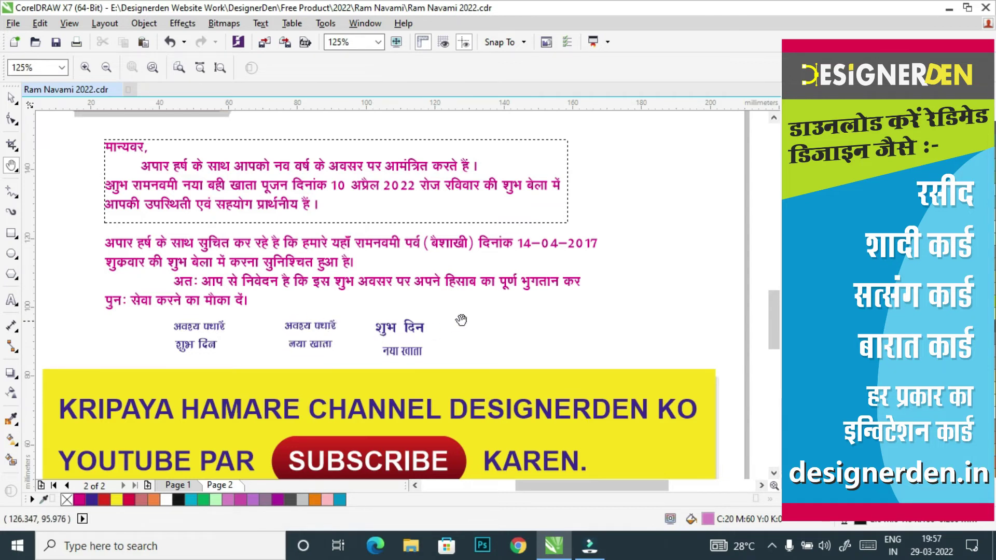
scroll(379, 253, down, 2)
scroll(381, 253, up, 4)
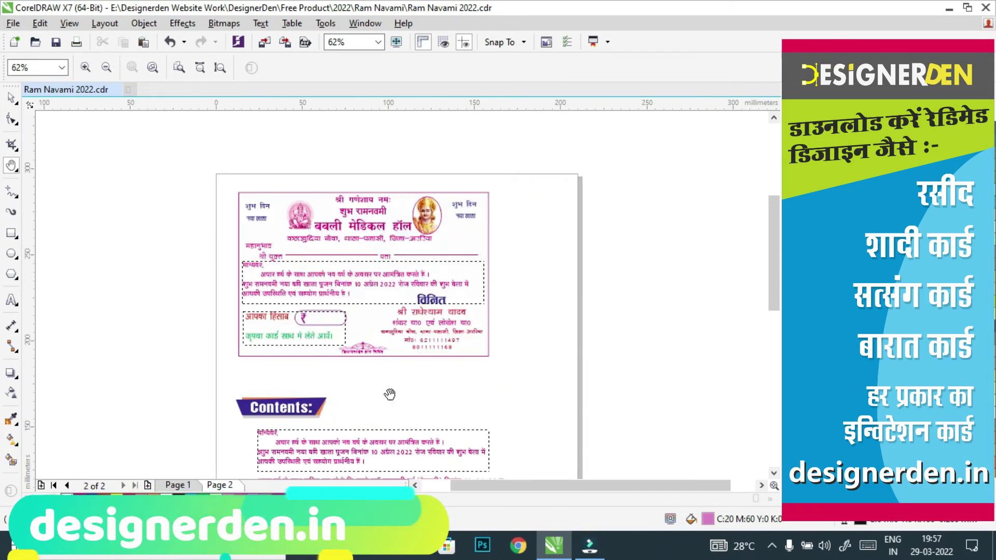
scroll(304, 224, up, 2)
drag(304, 224, 303, 285)
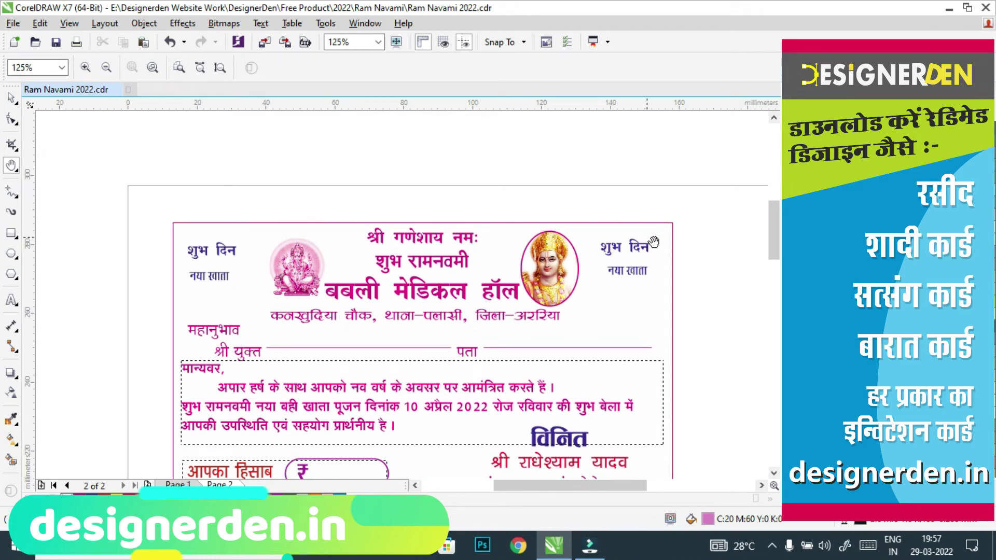
drag(524, 349, 521, 107)
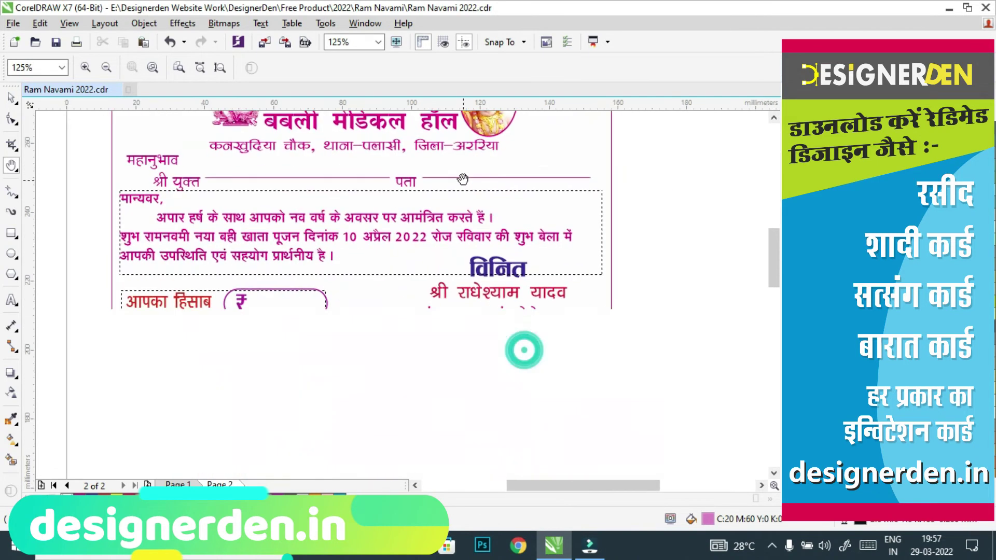
scroll(458, 340, down, 2)
drag(461, 345, 263, 267)
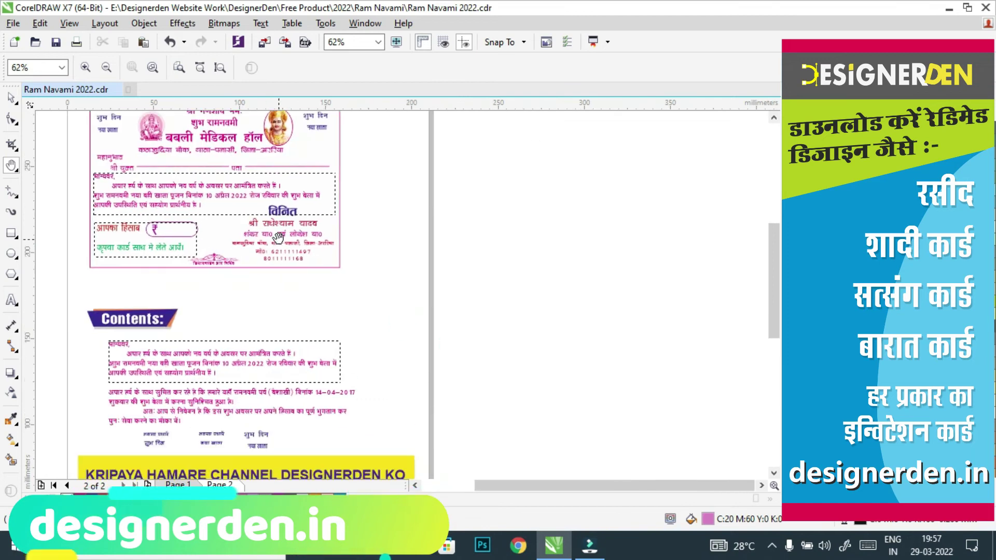
scroll(278, 238, up, 2)
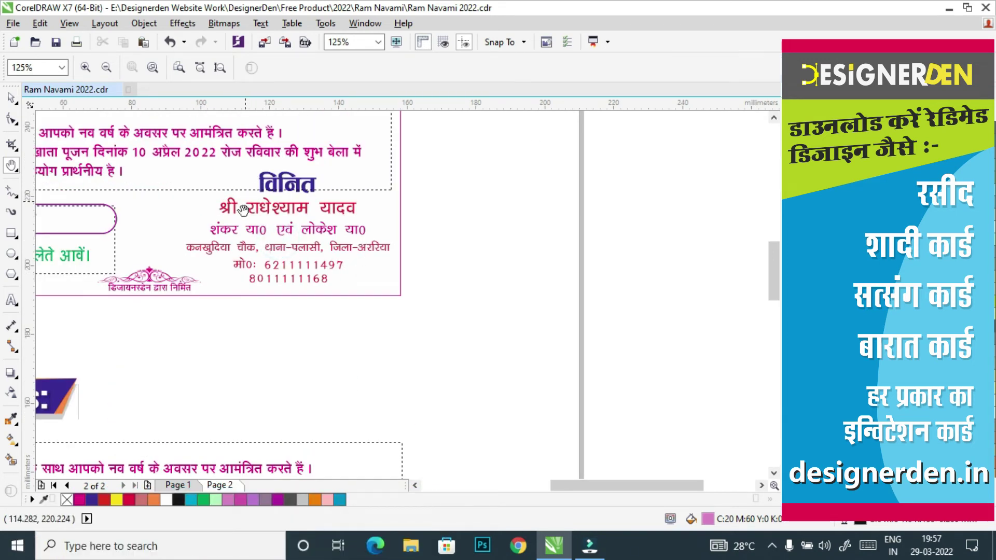
drag(281, 385, 473, 244)
drag(349, 360, 349, 501)
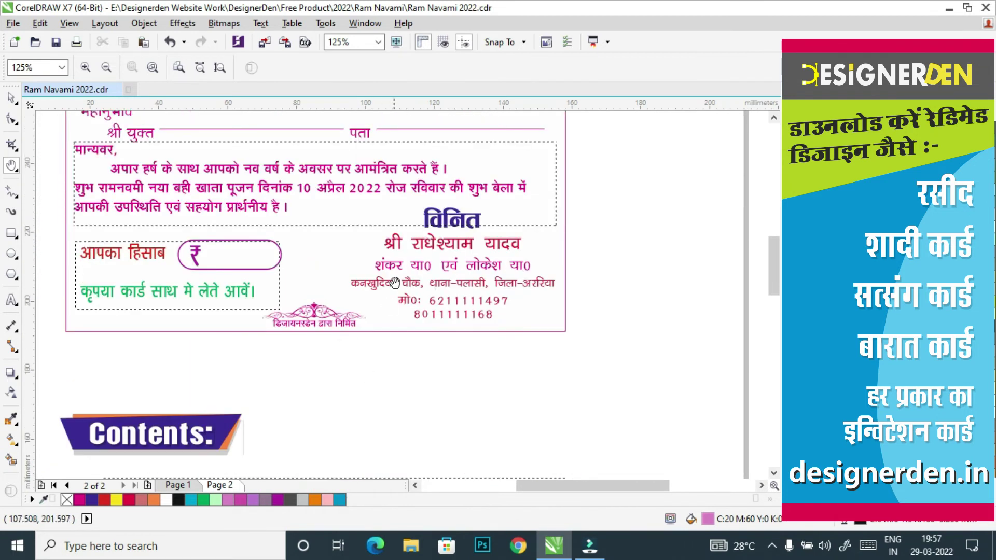
drag(431, 399, 416, 300)
Step: Examine the subscribe banner and each of the five circle-patterned colour backgrounds near the end of page 2
scroll(416, 300, down, 2)
scroll(405, 354, down, 3)
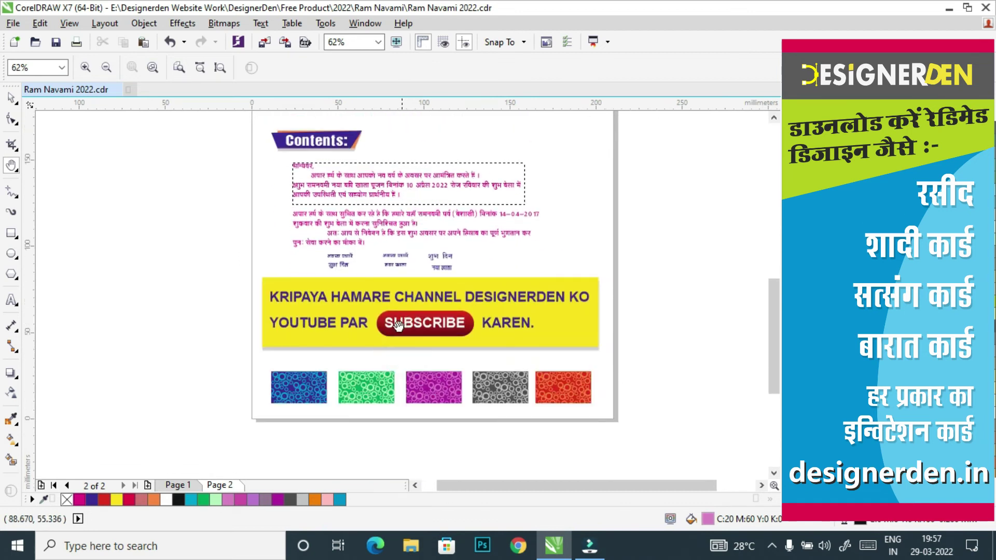
scroll(468, 306, up, 2)
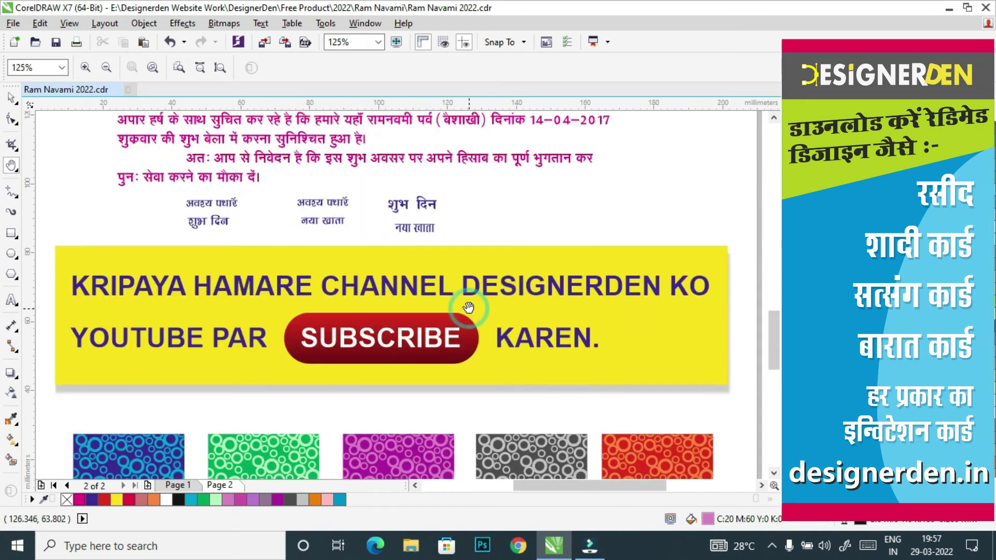
drag(471, 308, 504, 294)
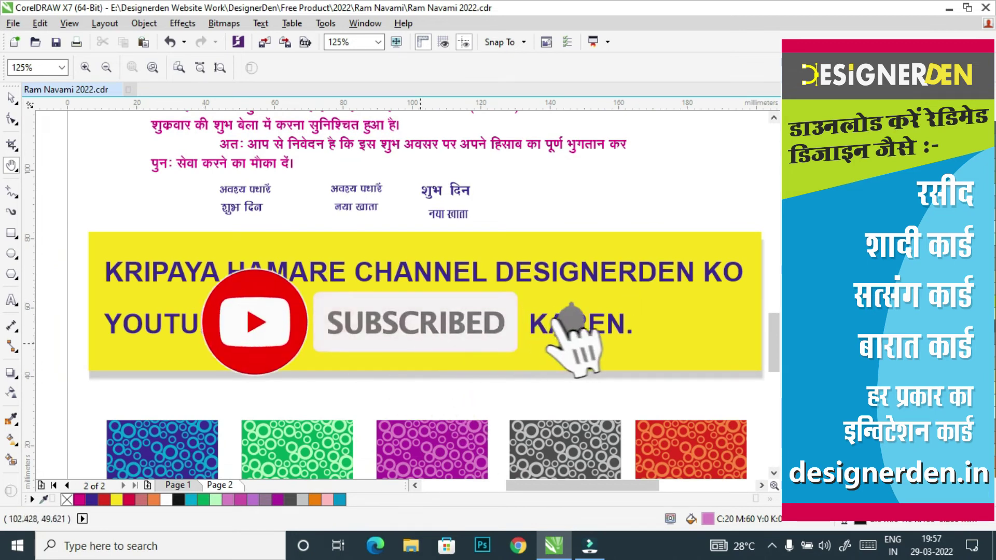
drag(452, 369, 430, 282)
drag(398, 436, 399, 382)
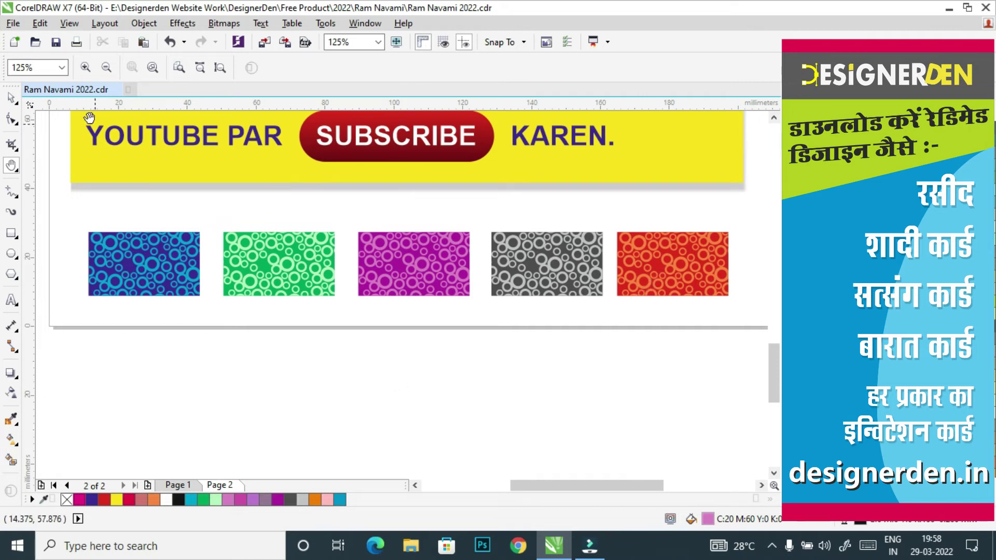
click(12, 98)
click(703, 275)
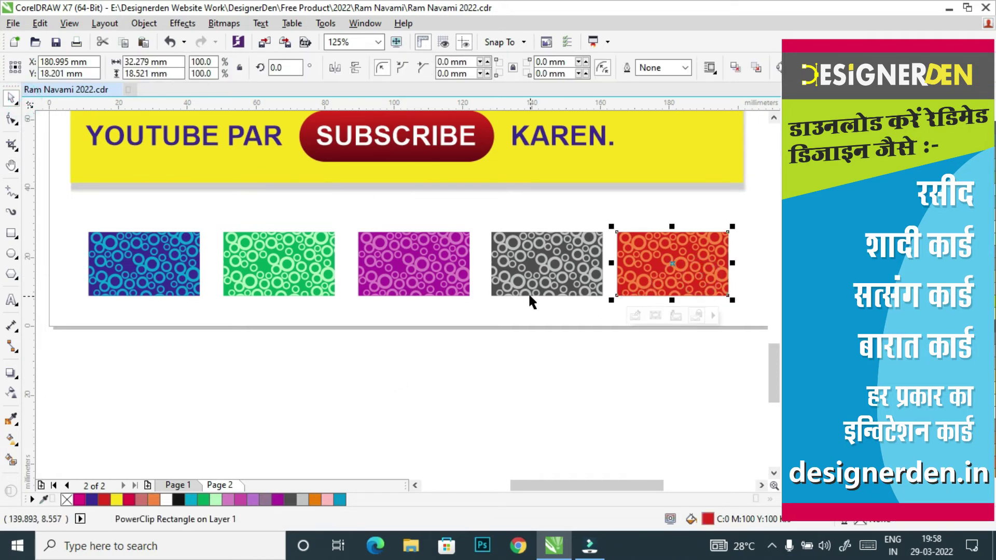
click(617, 337)
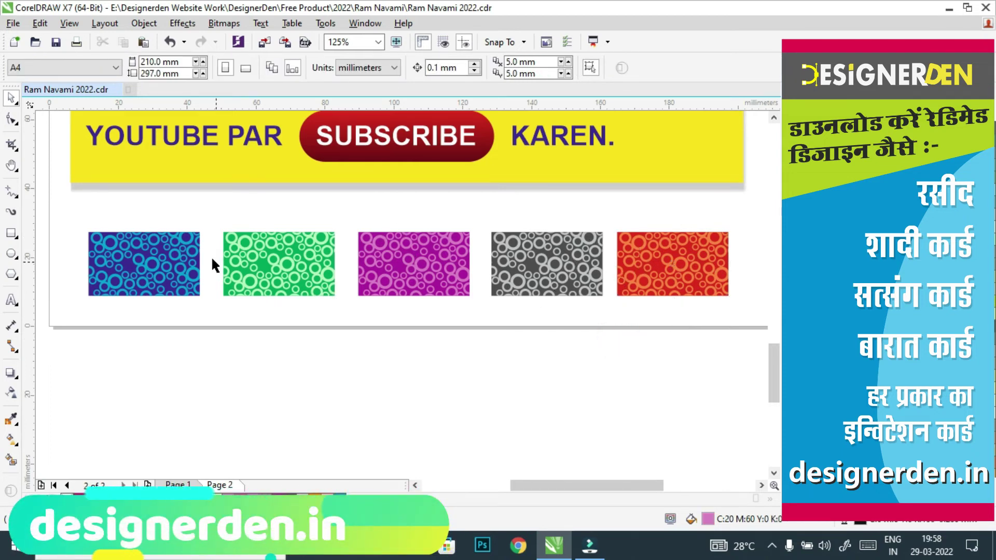
click(128, 280)
click(266, 284)
click(406, 262)
click(518, 280)
Step: Try enlarging a copy of the green circle-patterned background to about 137 by 75 mm, and delete the copy
click(262, 263)
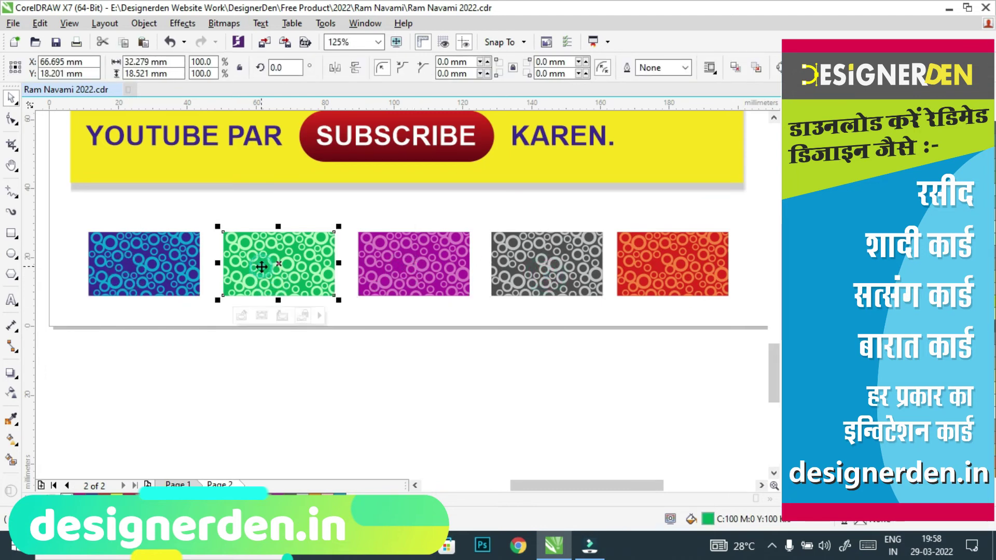
drag(278, 262, 637, 460)
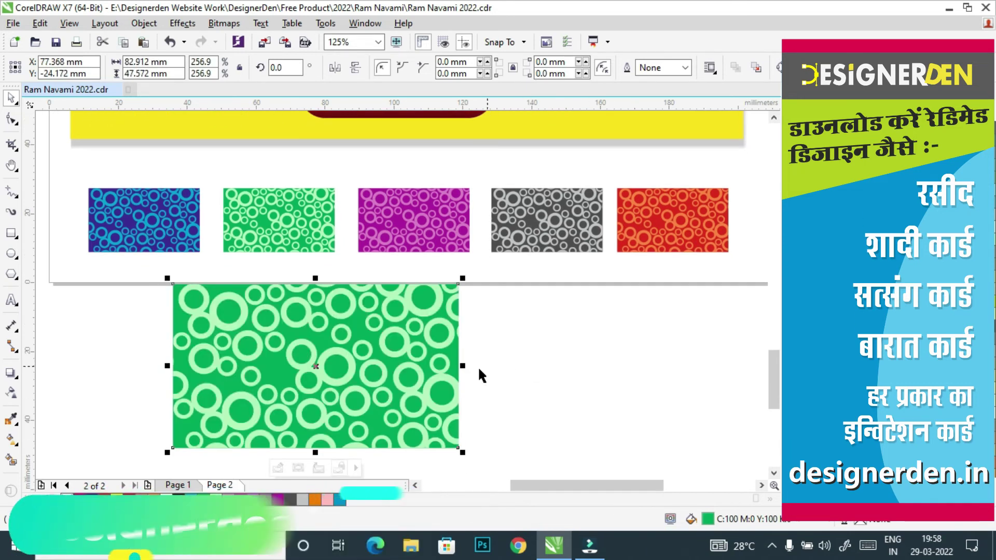
drag(462, 366, 649, 366)
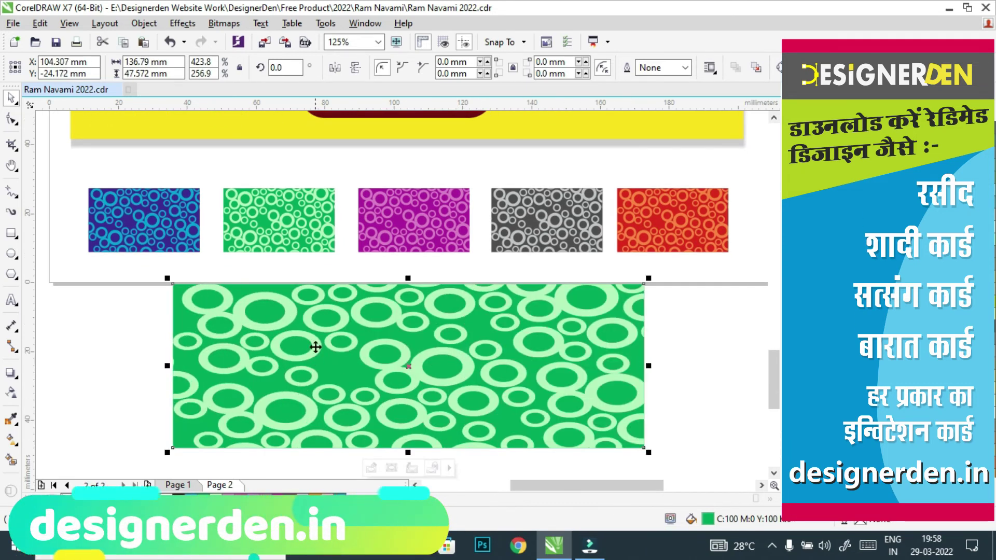
drag(407, 278, 405, 228)
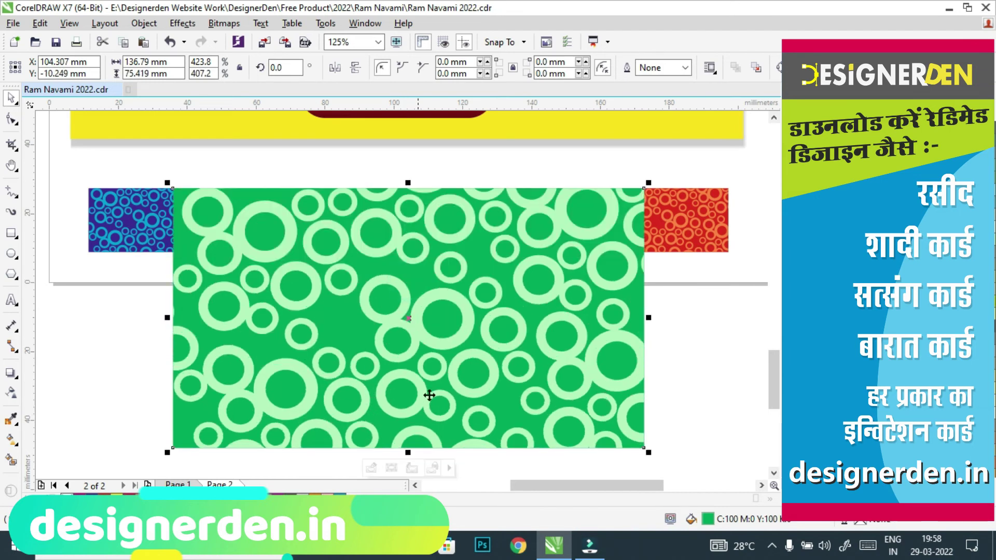
click(690, 357)
click(557, 329)
key(Delete)
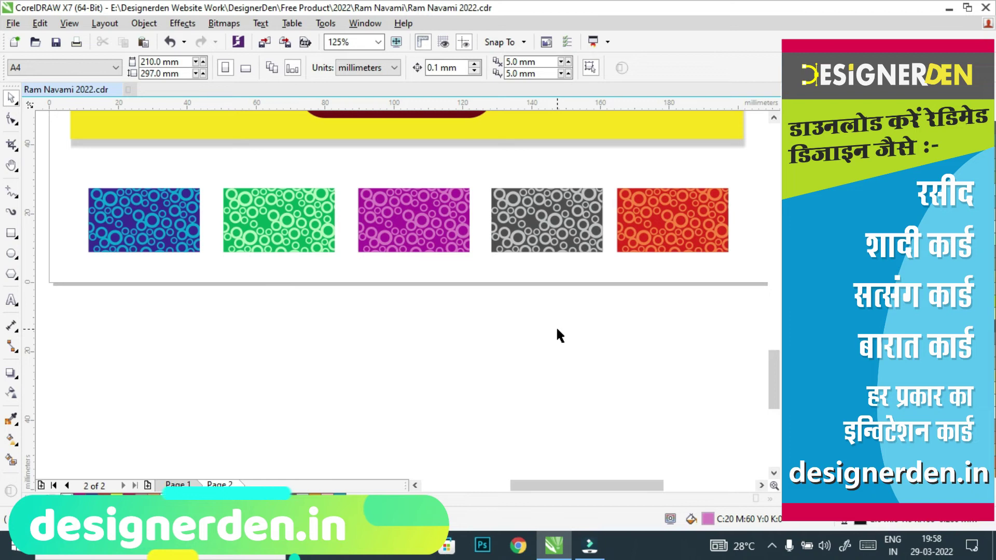
Step: Review the whole of page 2, from the plain card through the sample contents to the coloured backgrounds
key(h)
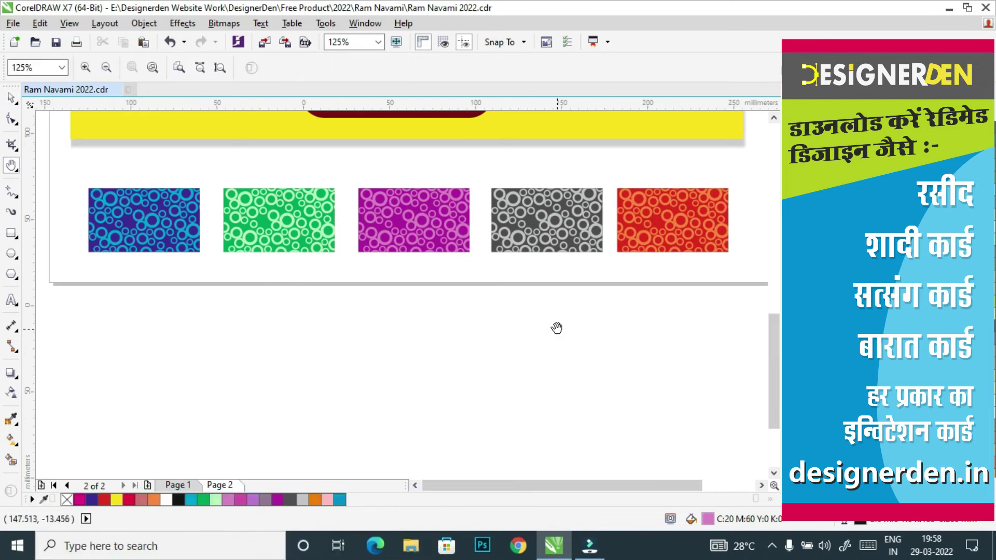
scroll(555, 328, down, 1)
drag(313, 163, 313, 272)
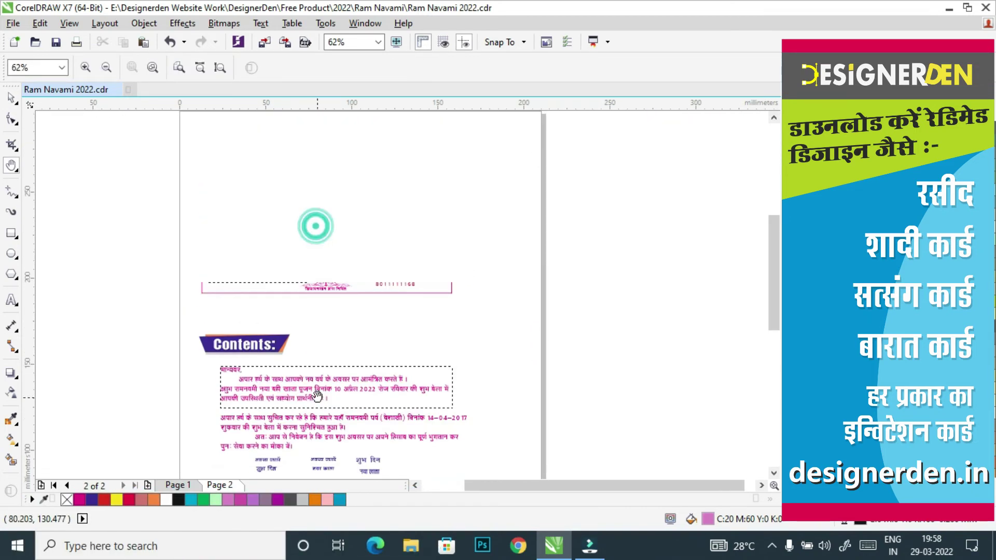
scroll(339, 239, down, 1)
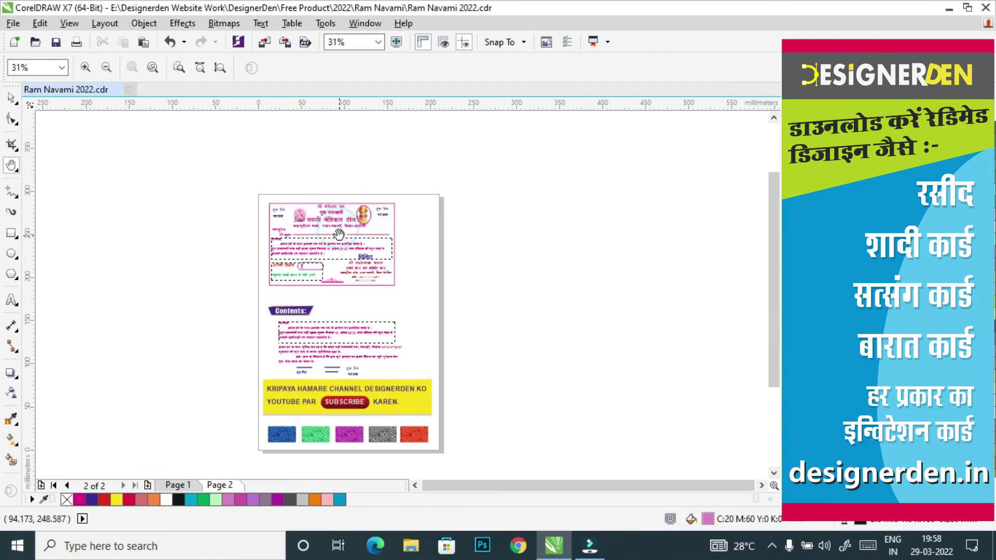
scroll(338, 239, up, 1)
drag(356, 320, 362, 182)
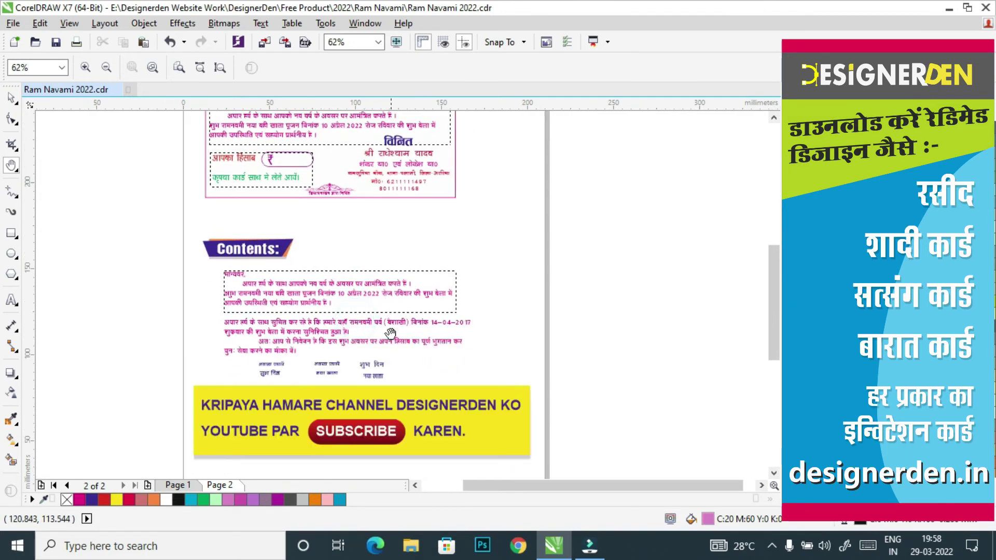
drag(386, 332, 386, 274)
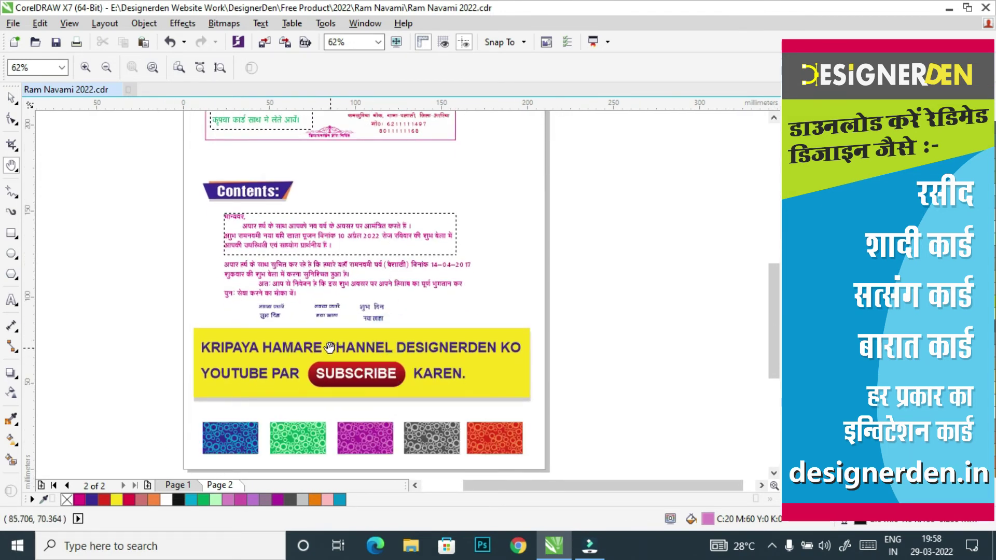
drag(347, 164, 359, 280)
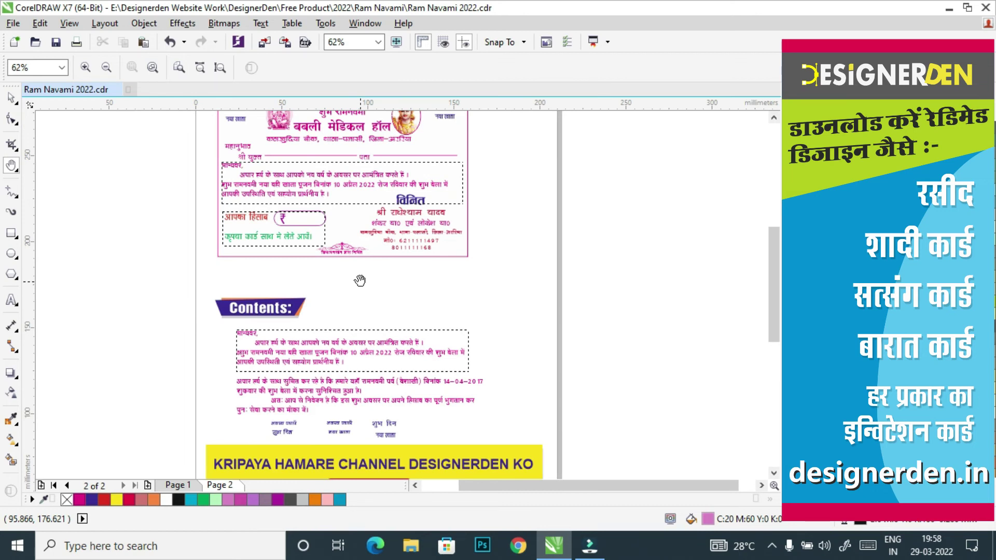
Step: Review the font download note on page 1 and bring the red-bordered card back into view
key(Page_Up)
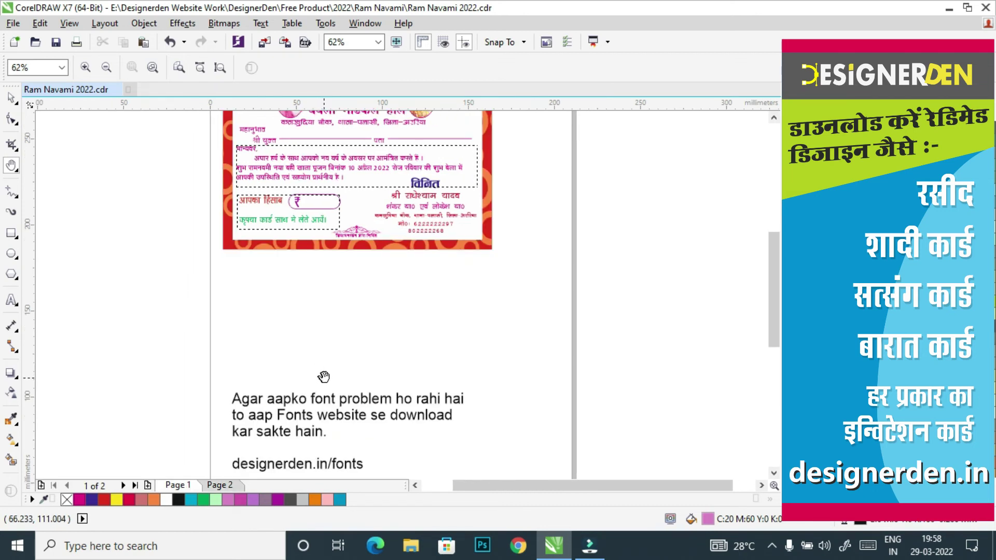
drag(324, 377, 332, 294)
drag(353, 227, 353, 349)
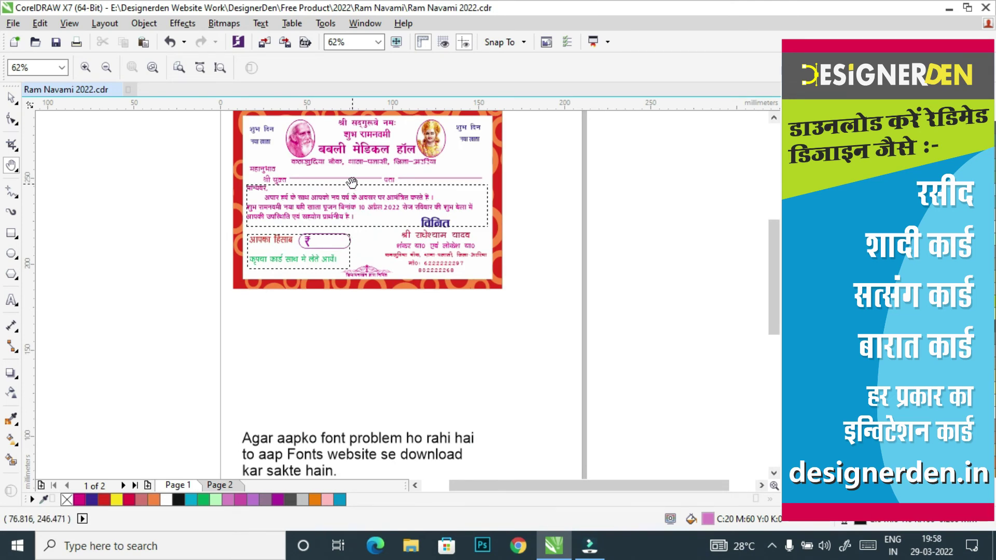
scroll(449, 289, up, 2)
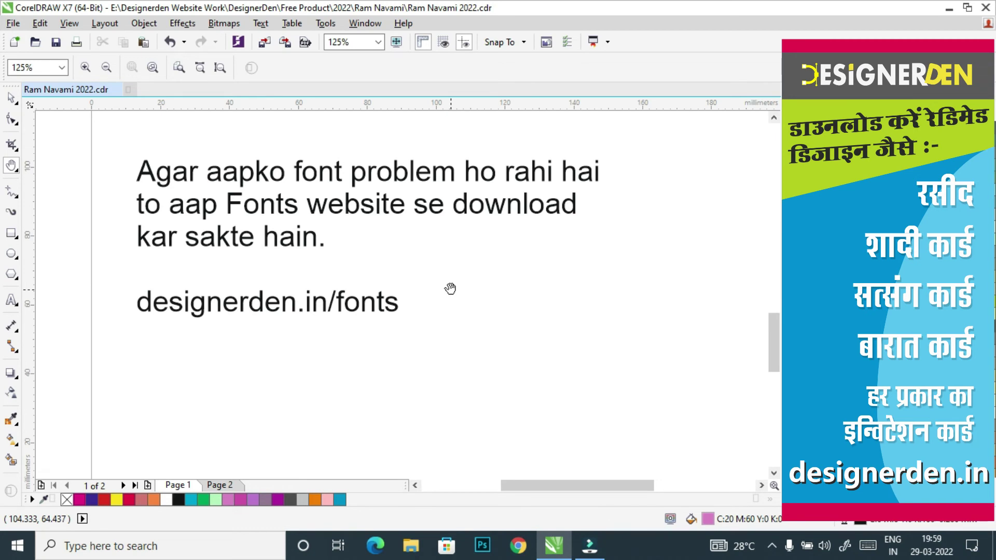
drag(493, 196, 428, 536)
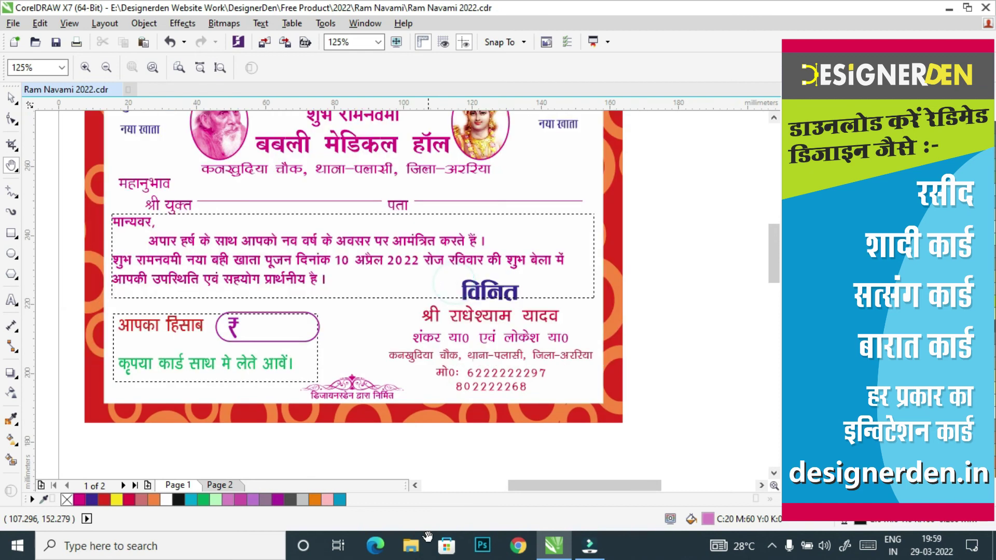